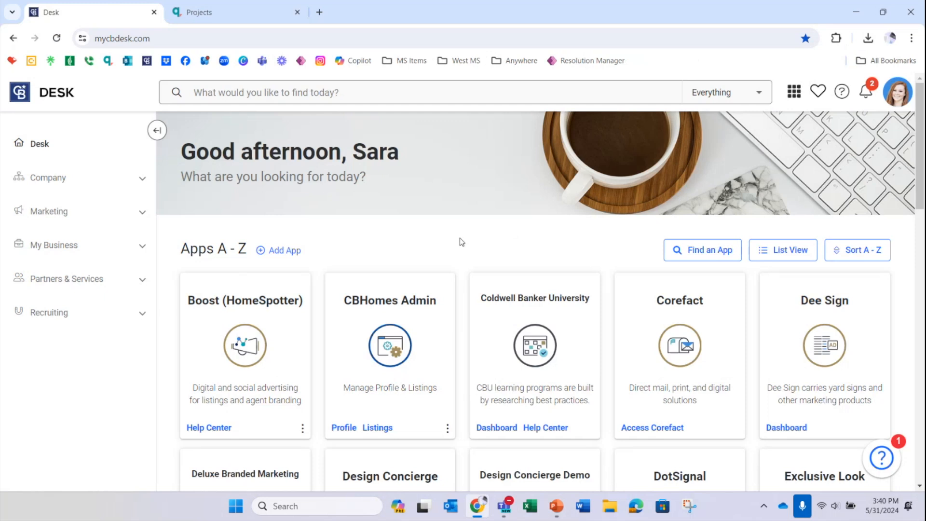
Step: Filter the Desk apps by the keyword "marketing center" to find the Marketing Center app
scroll(459, 238, "down", 1)
scroll(460, 239, "down", 2)
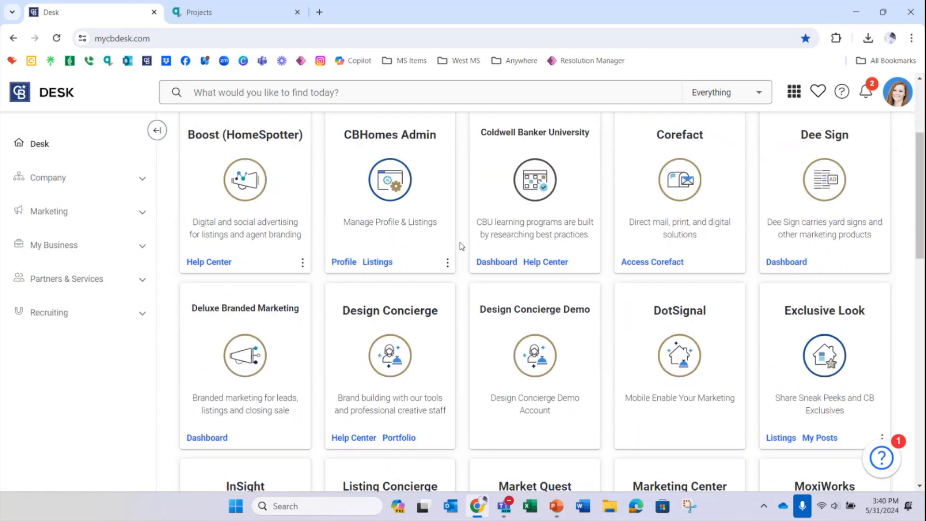
scroll(459, 243, "down", 5)
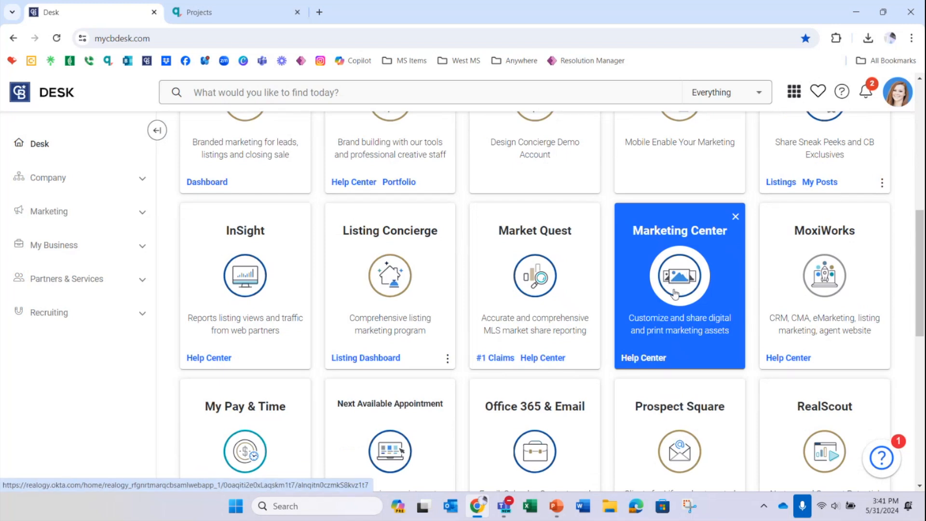
scroll(675, 293, "up", 9)
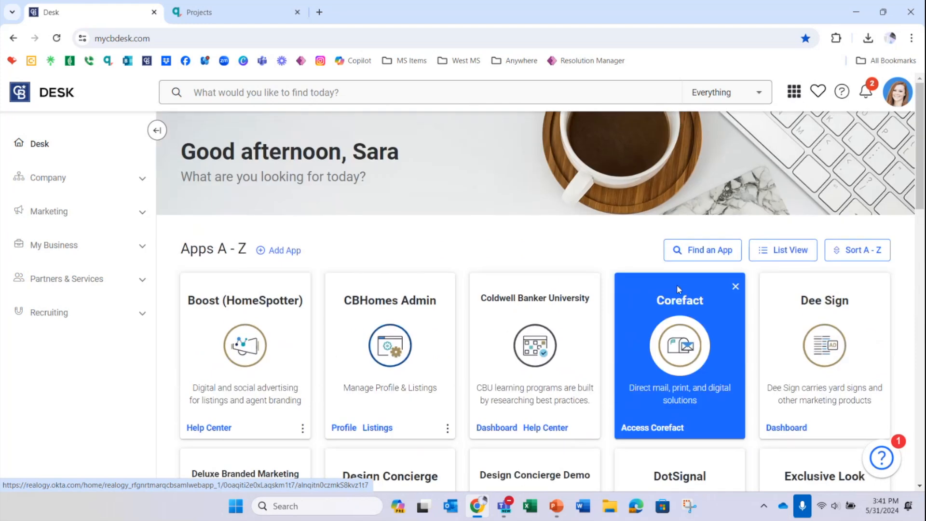
left_click(708, 253)
type("ma")
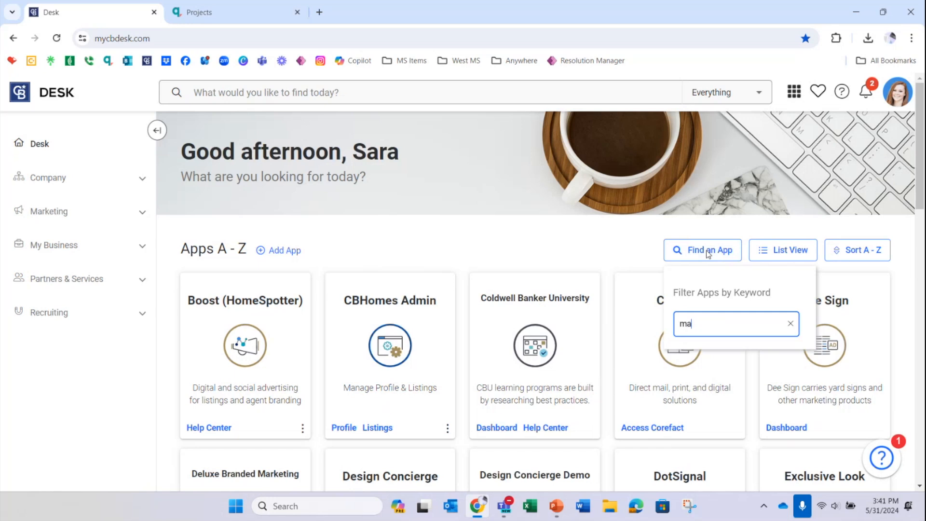
type("rketing center")
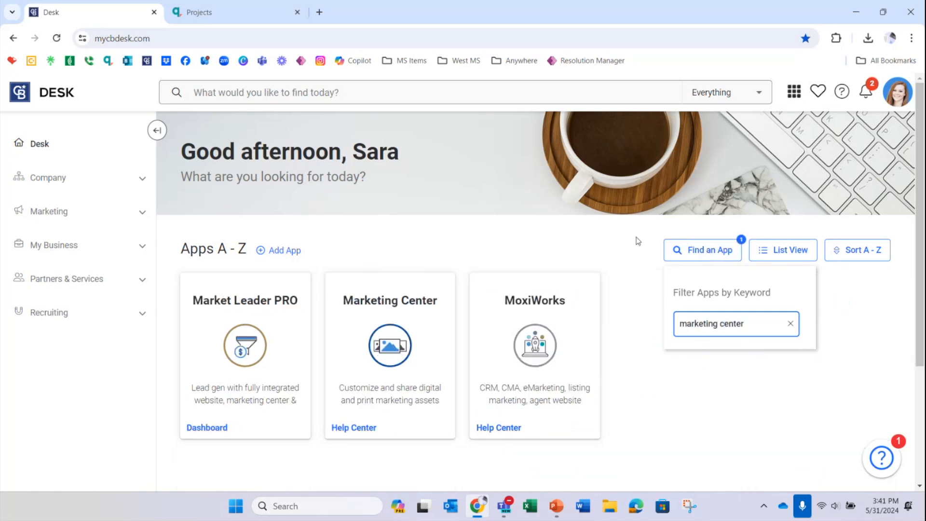
left_click(404, 235)
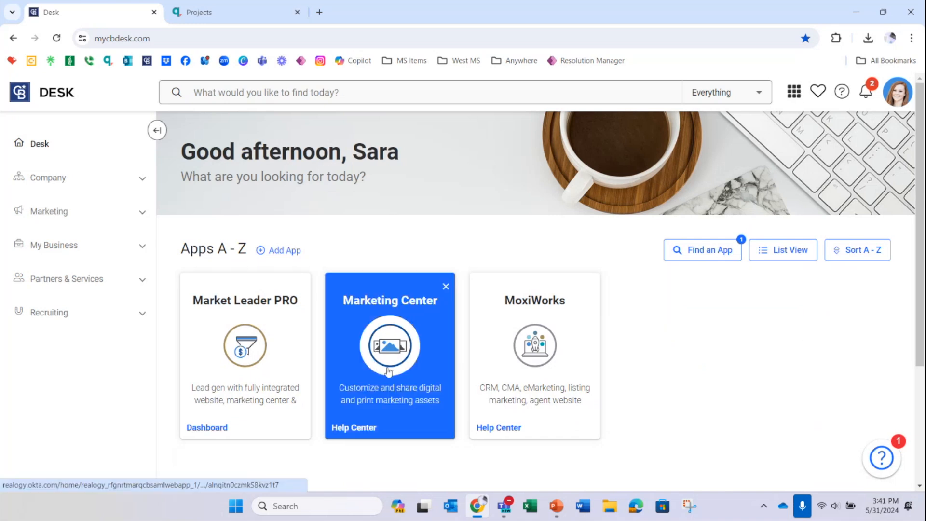
Step: Switch to the Marketing Center and look through My Projects, My Images, Templates and Brand Assets, finishing back in My Projects
left_click(237, 19)
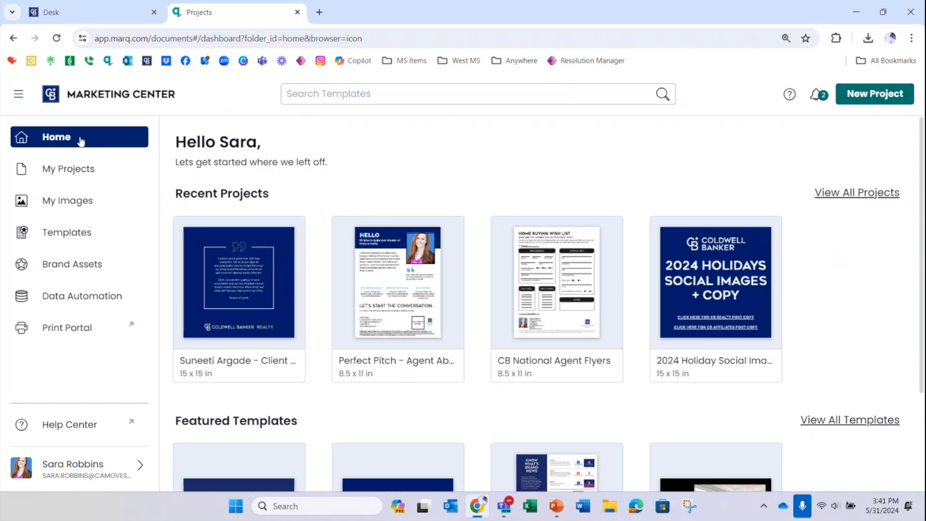
left_click(88, 174)
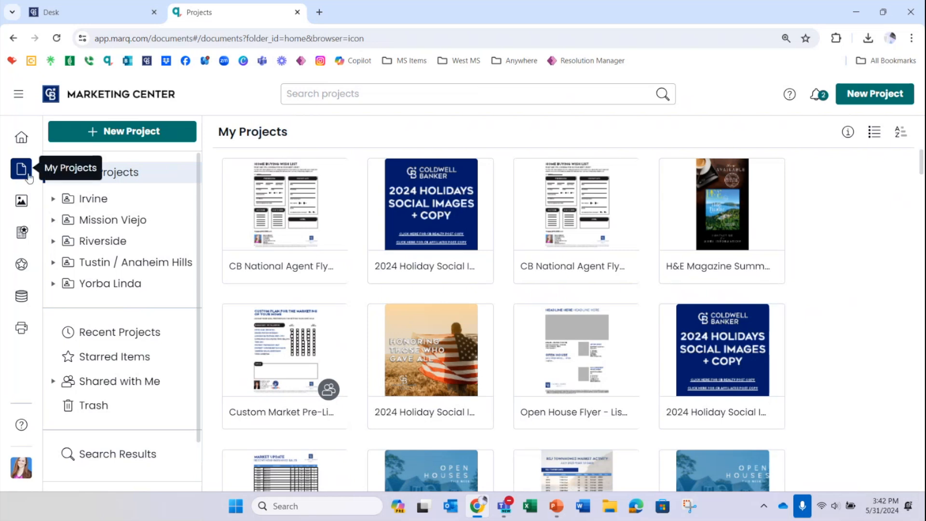
left_click(22, 202)
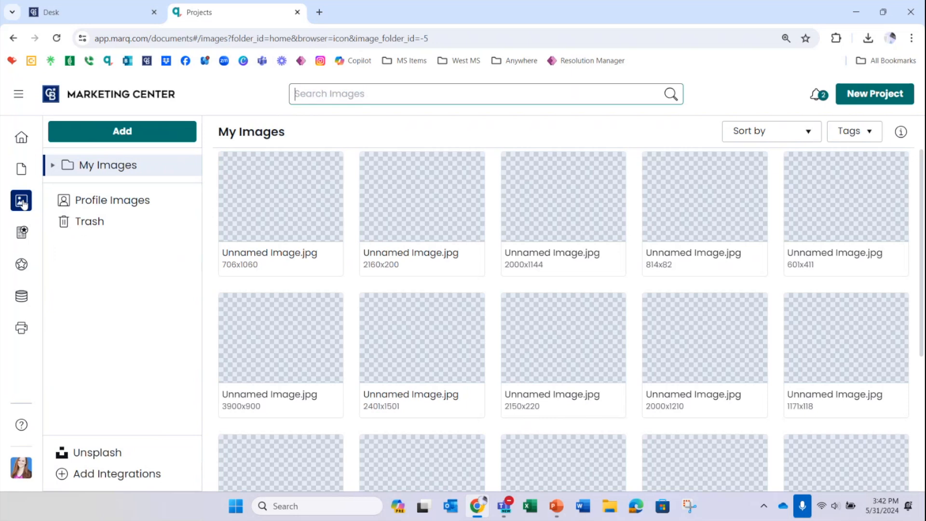
left_click(22, 234)
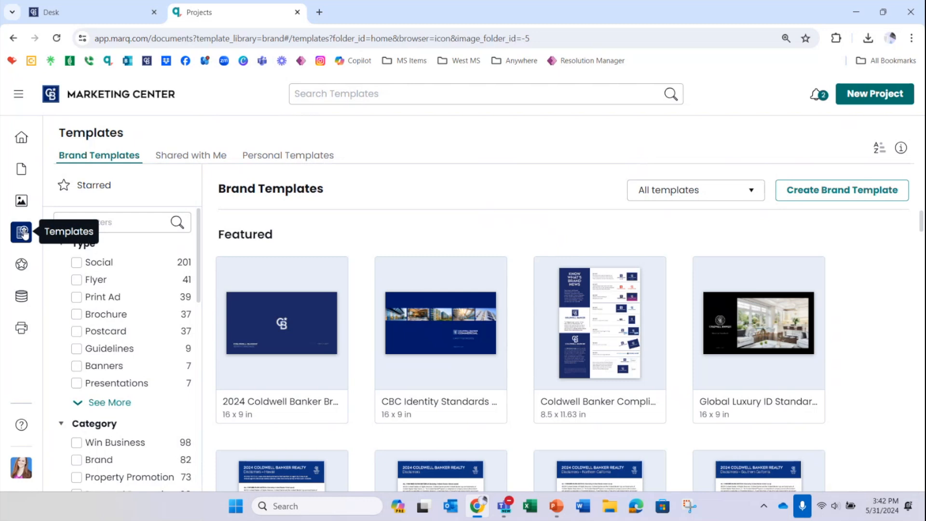
left_click(25, 271)
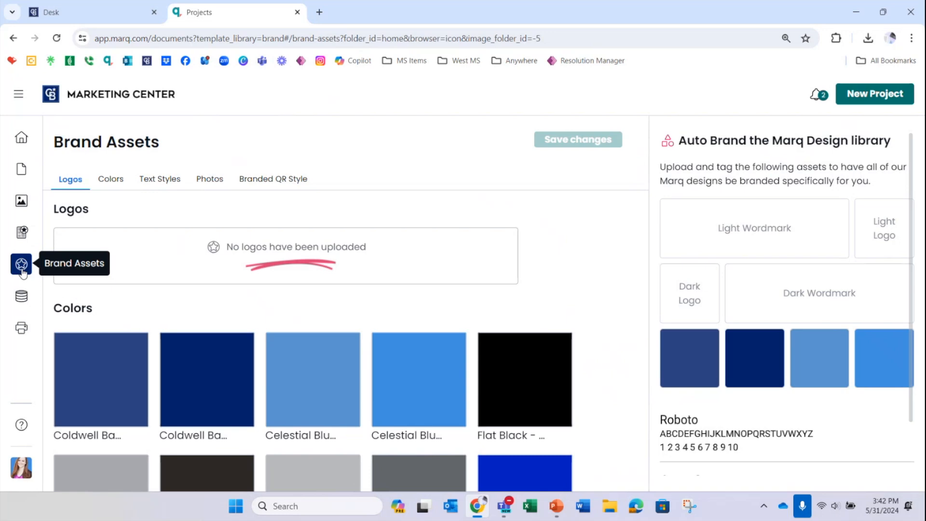
left_click(21, 169)
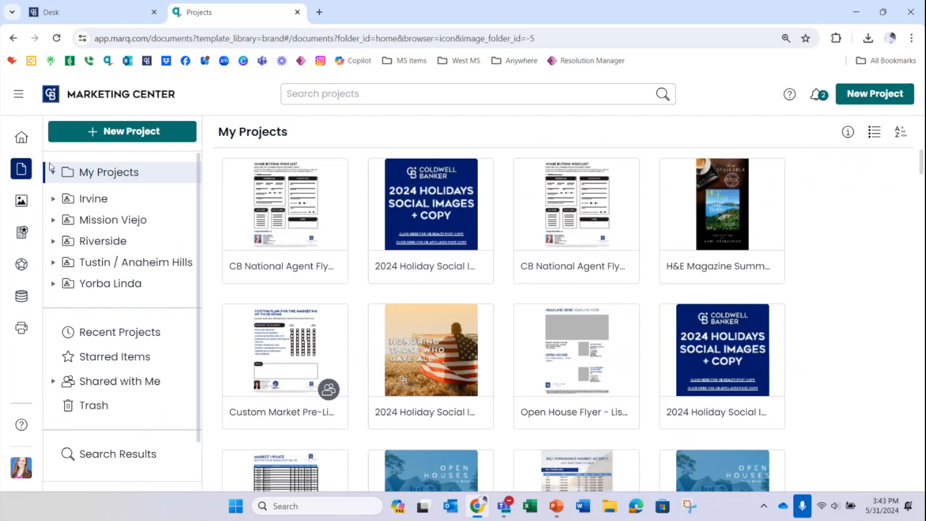
left_click(138, 134)
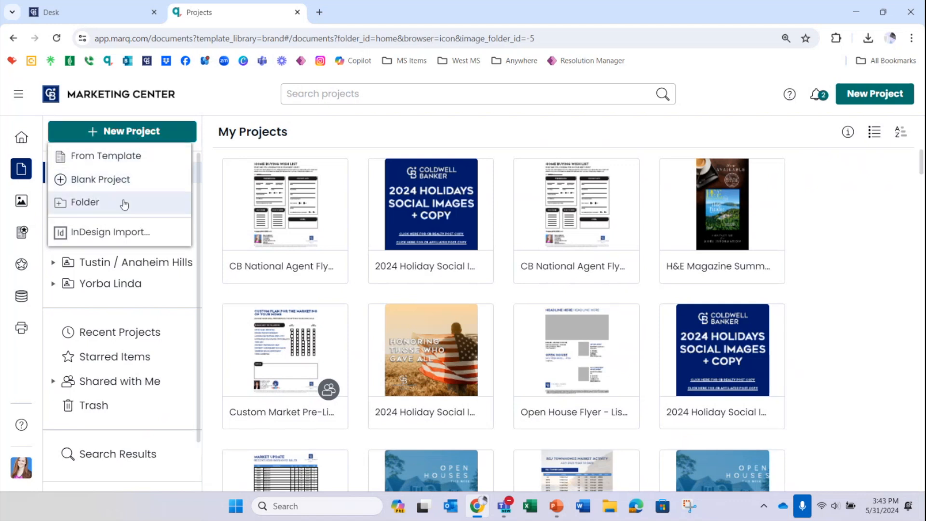
left_click(74, 205)
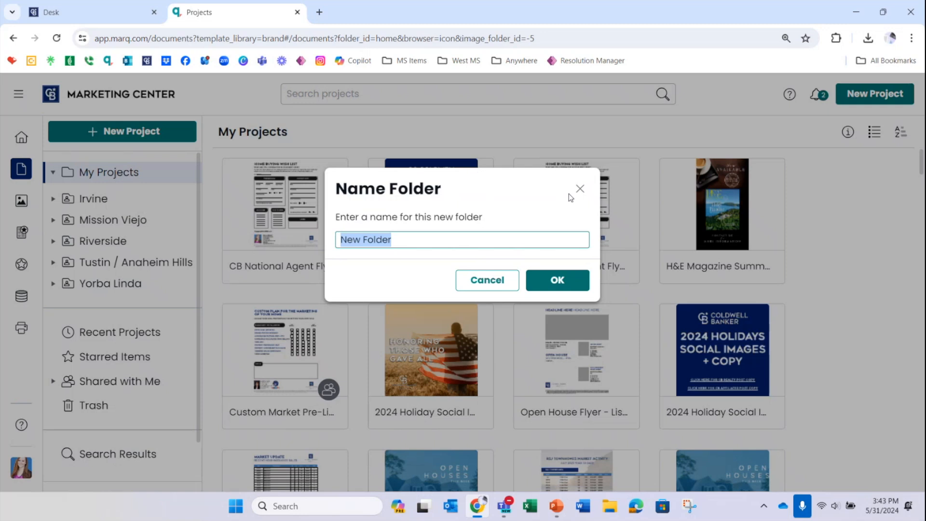
left_click(580, 191)
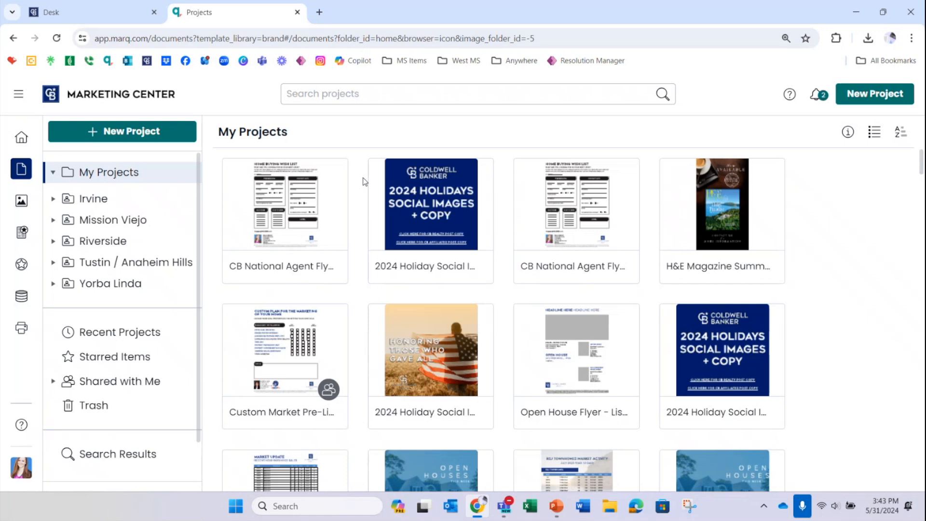
Step: Add the first CB National Agent Flyers project to the starred projects and view the Starred Items
mouse_move(339, 227)
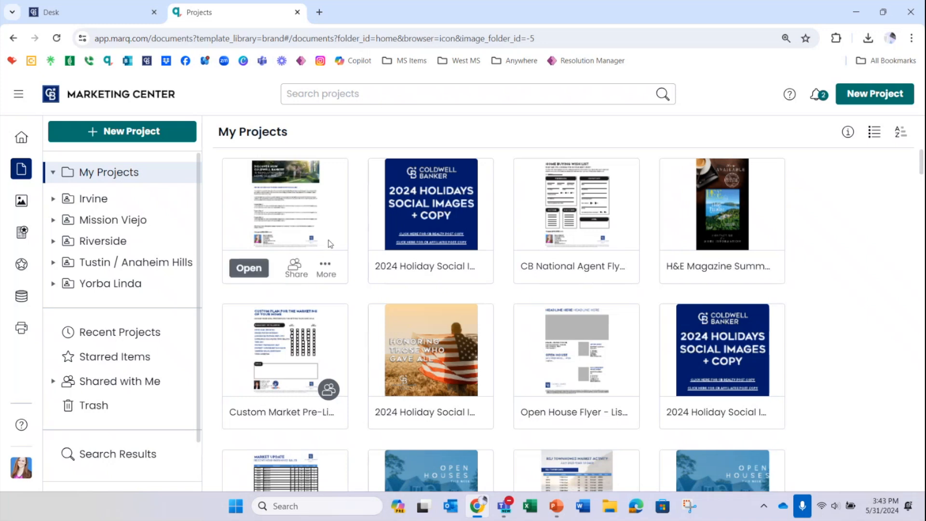
left_click(326, 268)
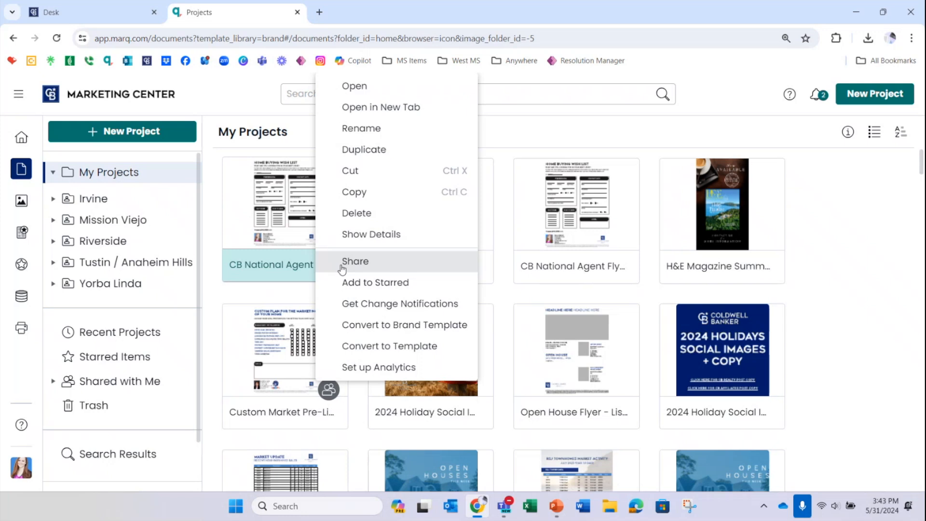
left_click(406, 287)
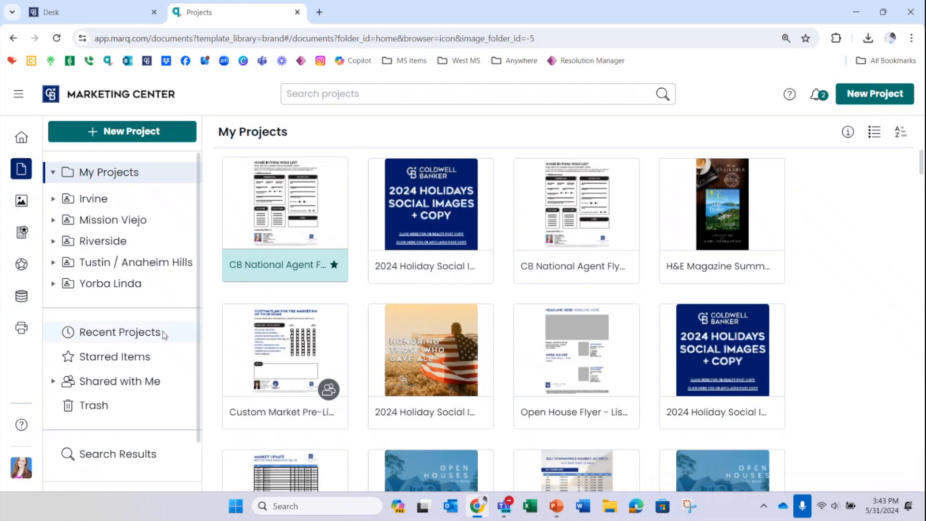
left_click(135, 364)
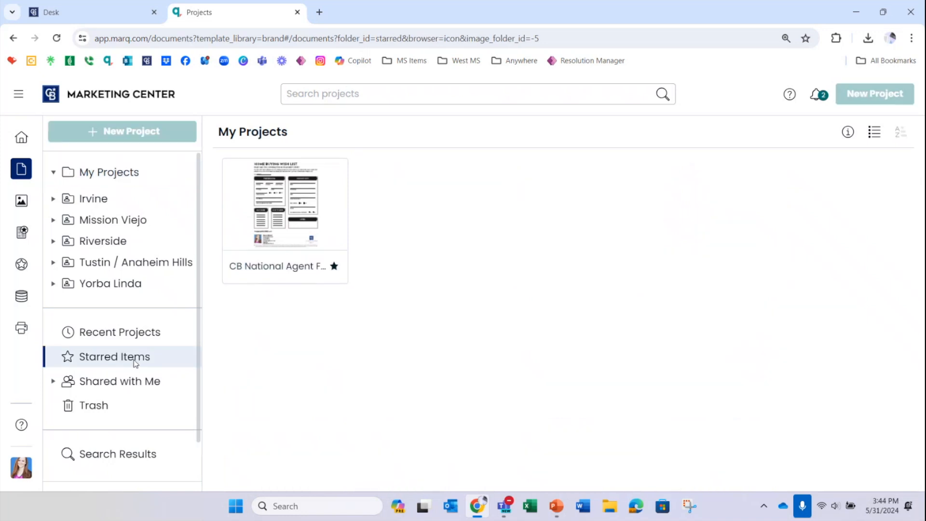
Step: Return to My Projects and delete the 2024 Holiday Social Images project beside the starred flyer
left_click(120, 174)
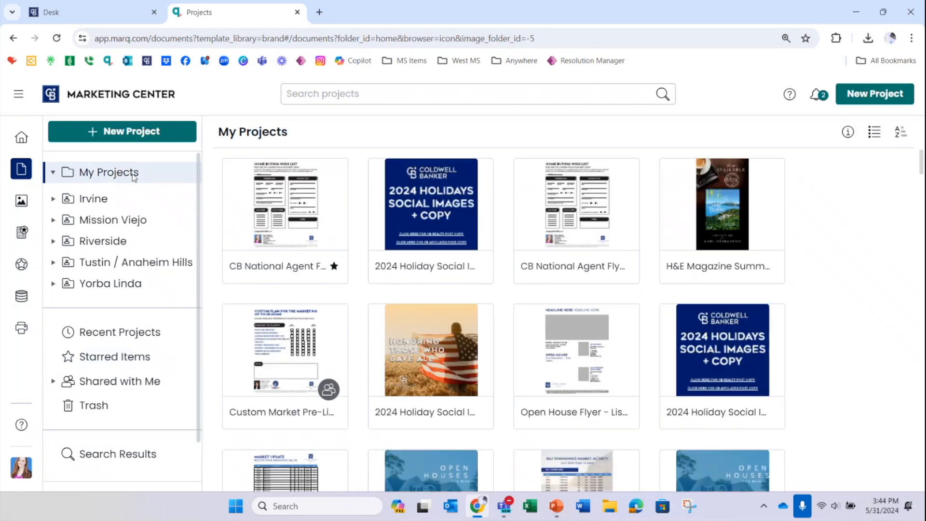
mouse_move(484, 200)
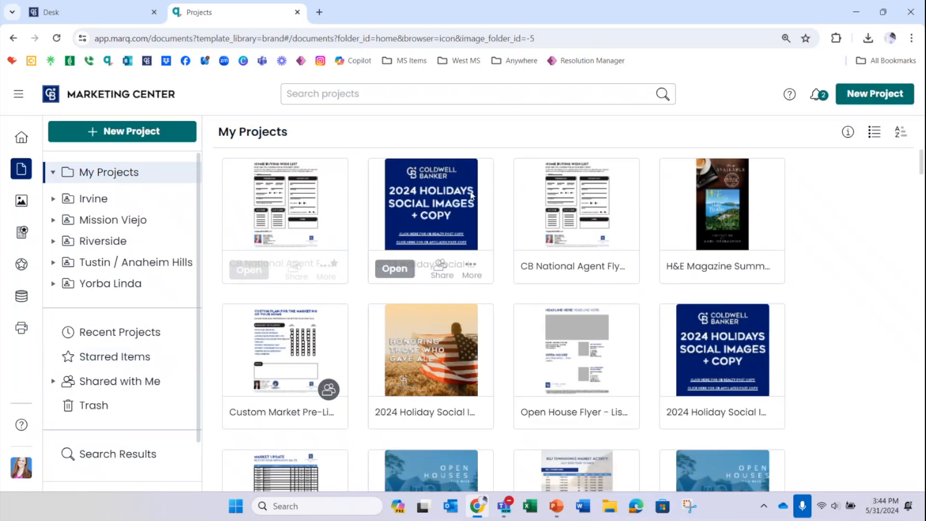
left_click(471, 272)
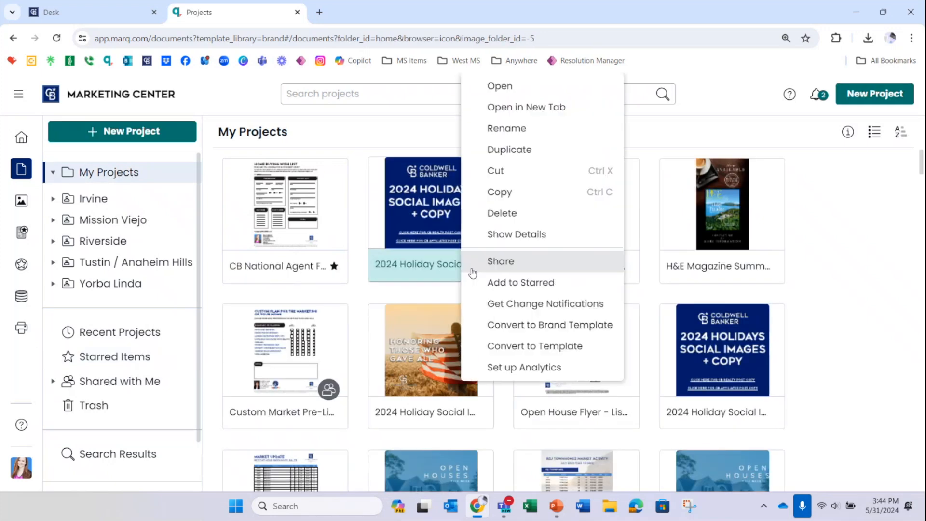
left_click(528, 220)
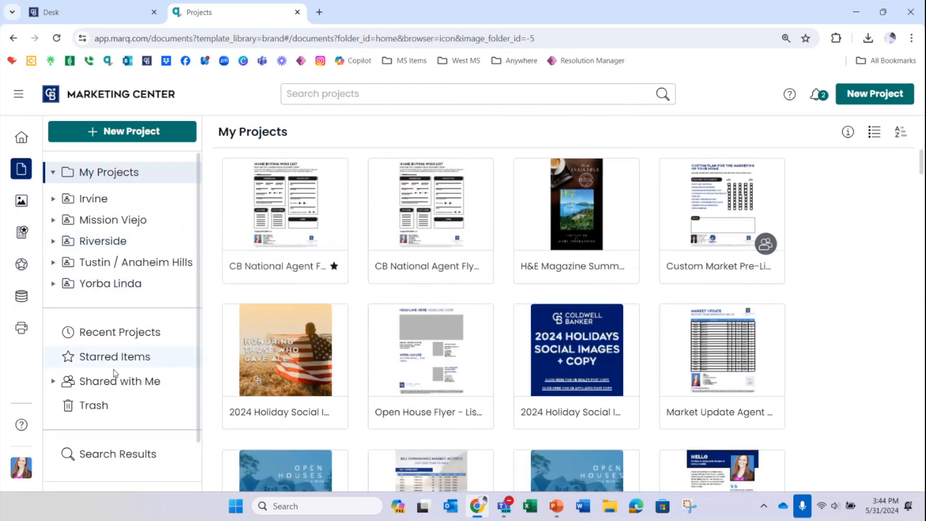
Step: Restore the 2024 Clients for Life and 2024 Holiday Social Images projects from the trash and return to My Projects
left_click(104, 411)
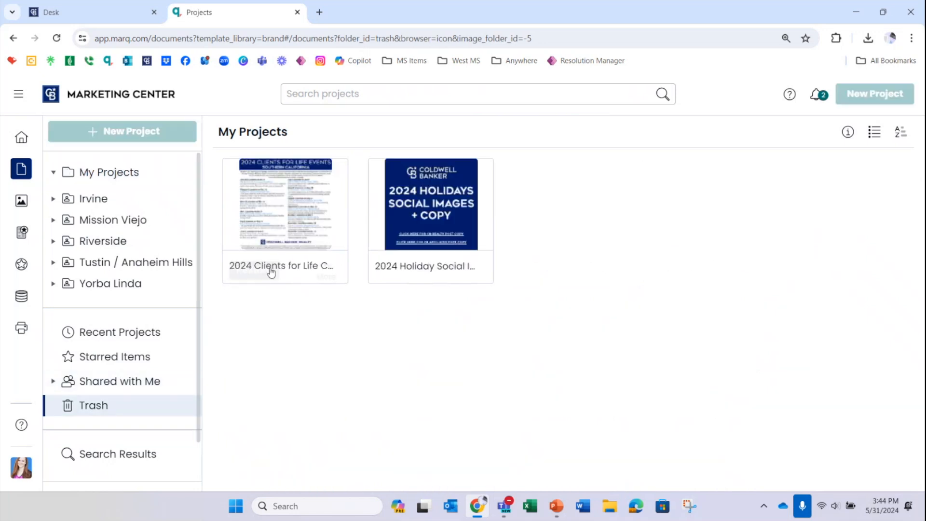
mouse_move(273, 267)
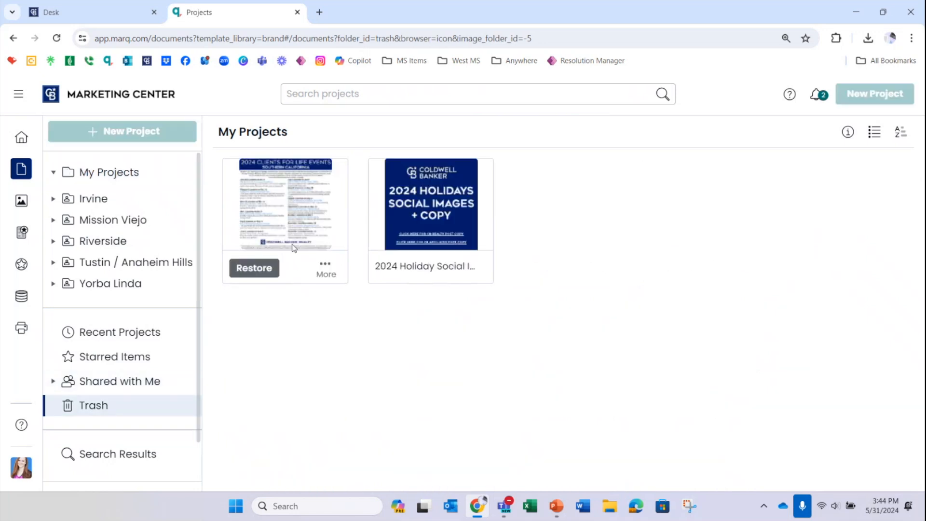
left_click(251, 275)
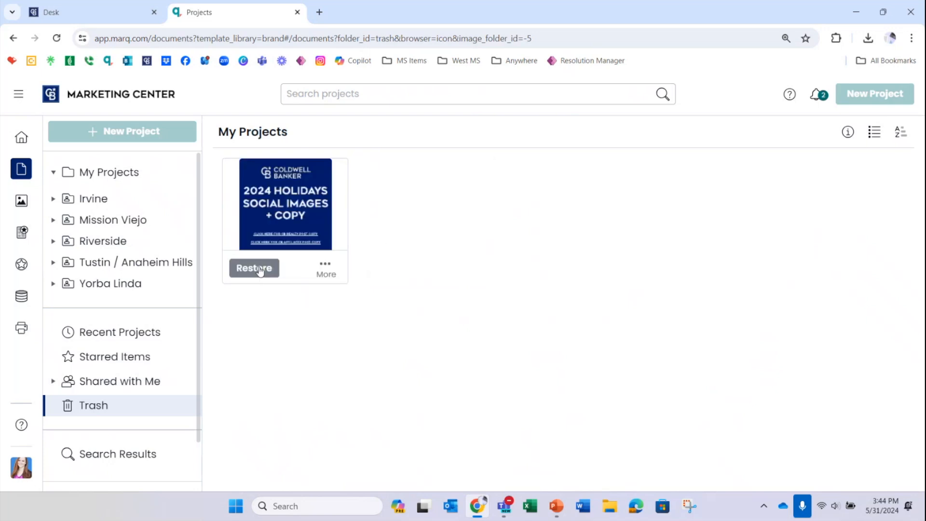
left_click(259, 269)
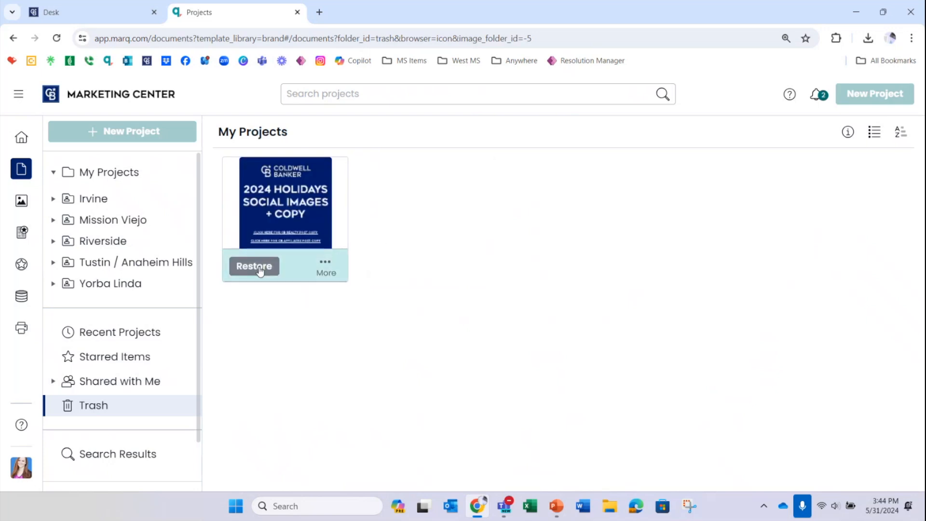
left_click(140, 174)
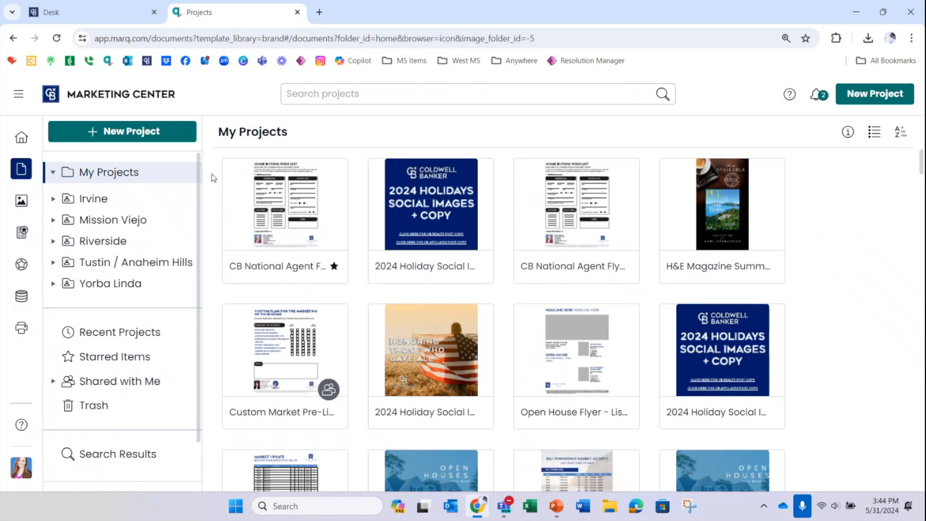
Step: Open the sharing options for the starred CB National Agent Flyers project, try a collaborator's name and clear the entry
mouse_move(270, 186)
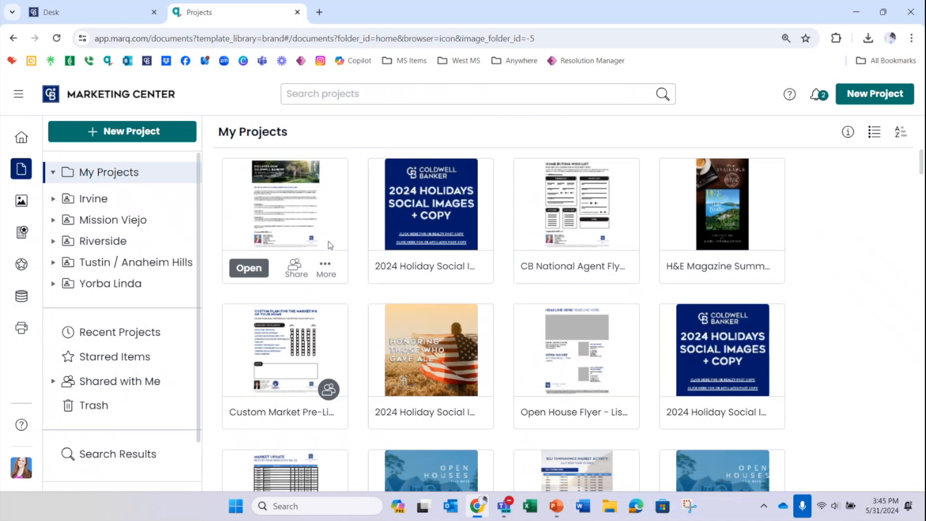
left_click(293, 274)
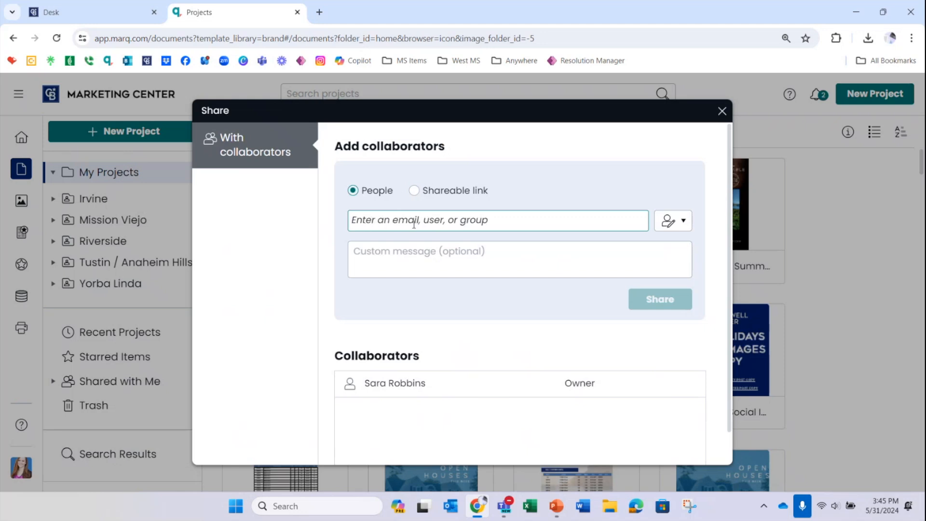
type("sara")
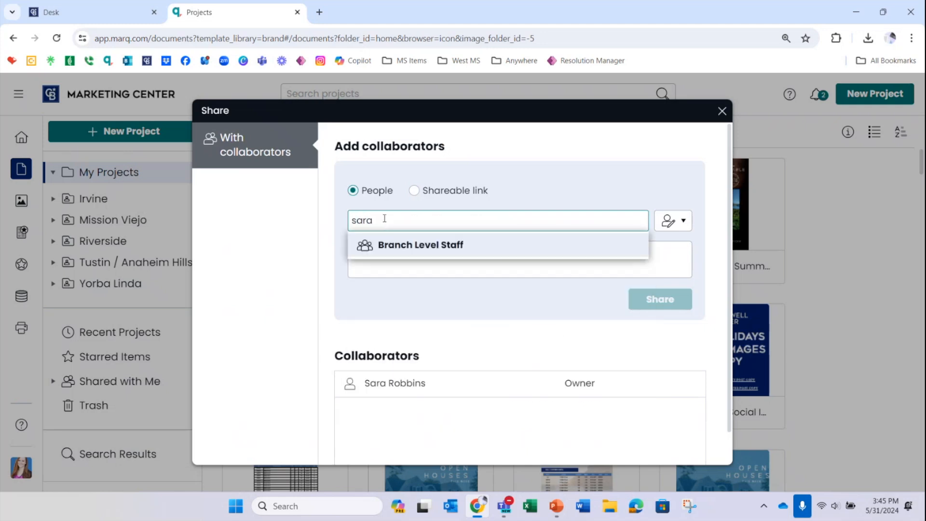
key("BackSpace")
key("BackSpace")
key("BackSpace")
key("BackSpace")
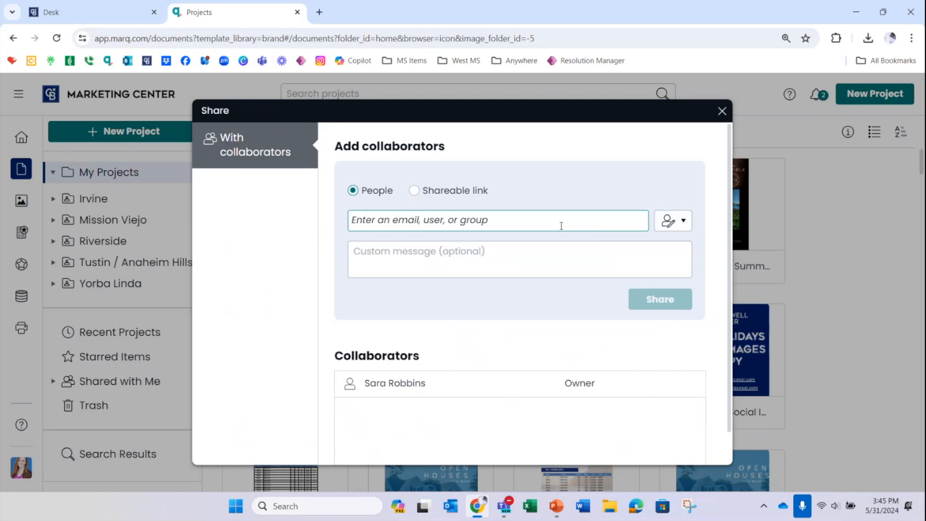
Step: Review the collaborator permission levels and custom message field, and set the sharing method to Shareable link
left_click(681, 234)
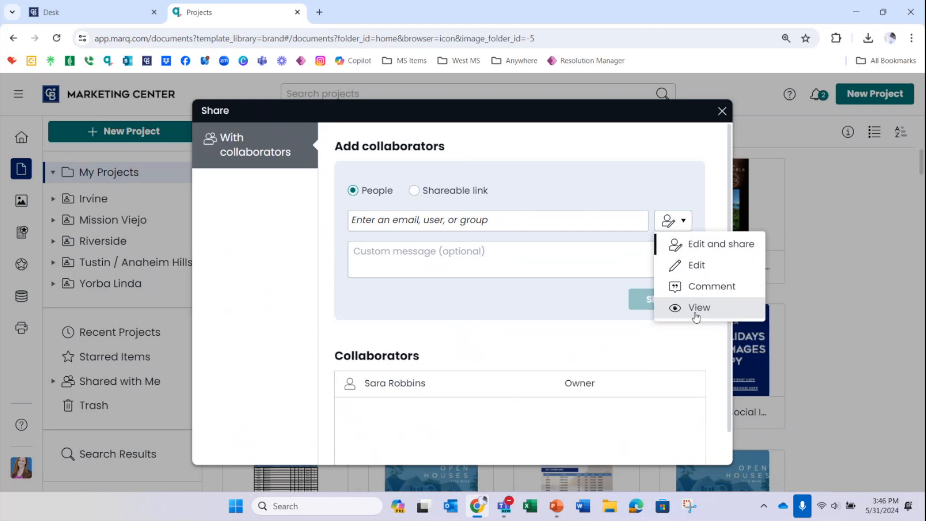
left_click(514, 249)
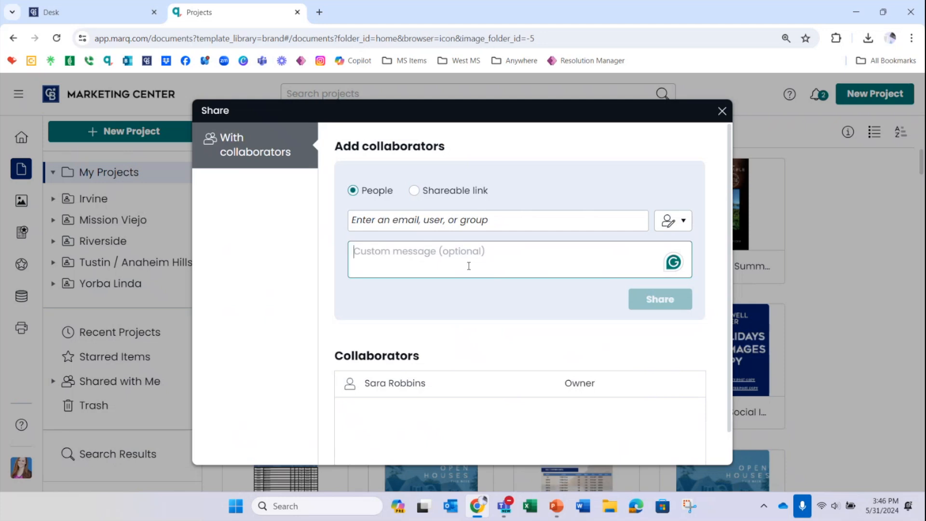
left_click(414, 190)
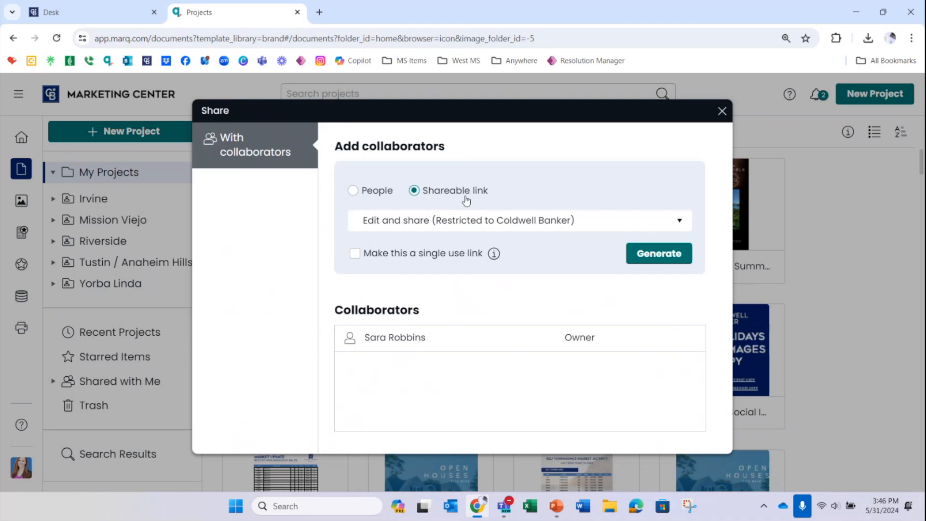
Step: Review the link permission options, generate a shareable link with Edit and share restricted to Coldwell Banker, and close the sharing dialog
left_click(600, 224)
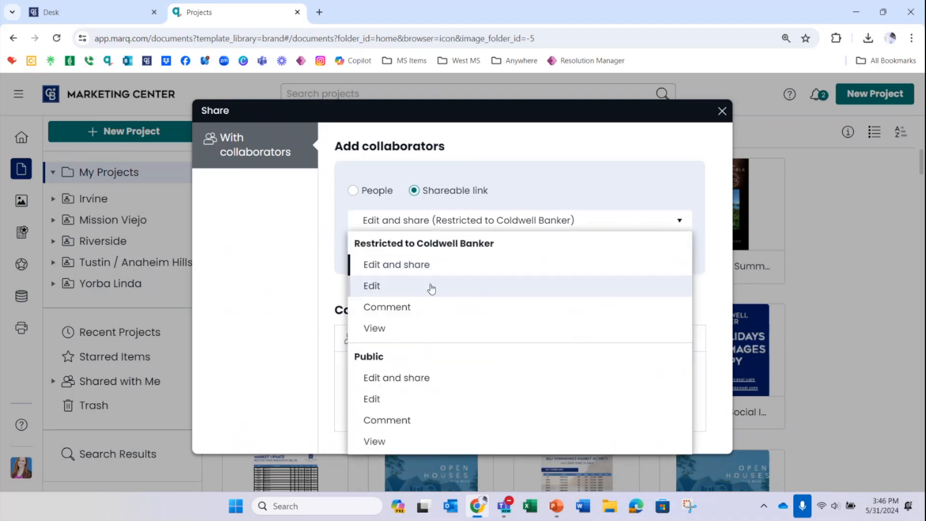
left_click(512, 191)
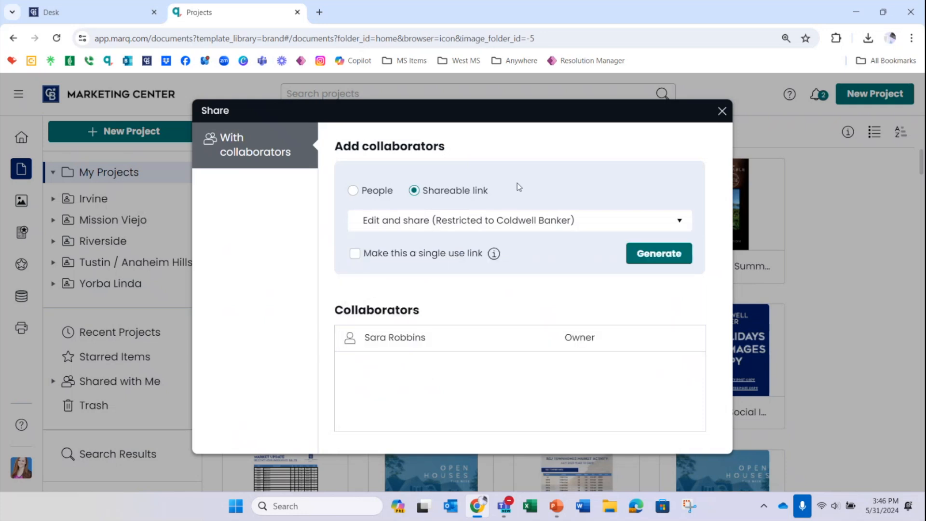
left_click(659, 264)
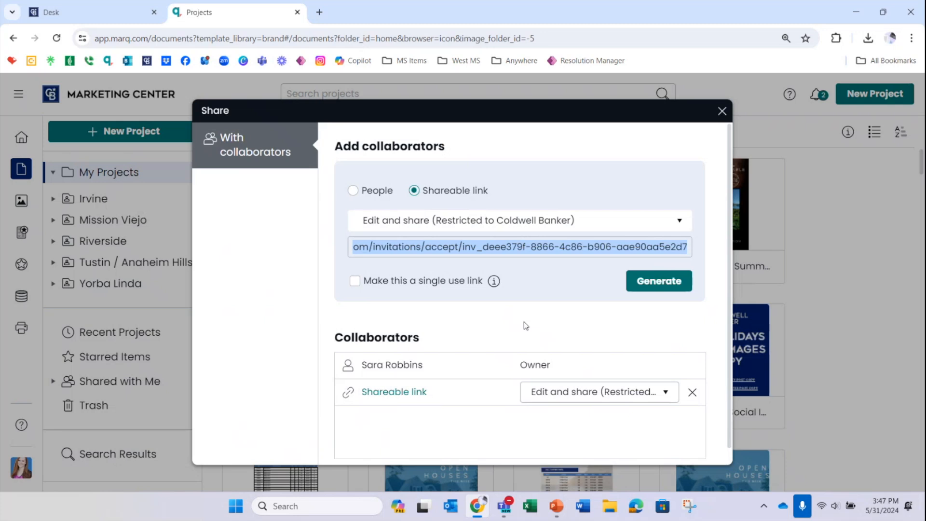
left_click(722, 112)
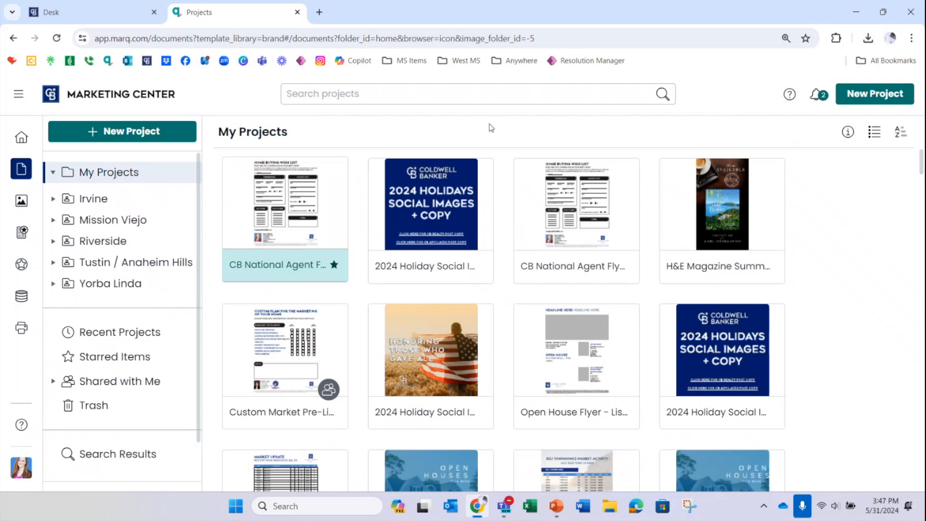
Step: Go to My Images by way of the Home page and view the CB Way folder under Shared With Me
left_click(19, 139)
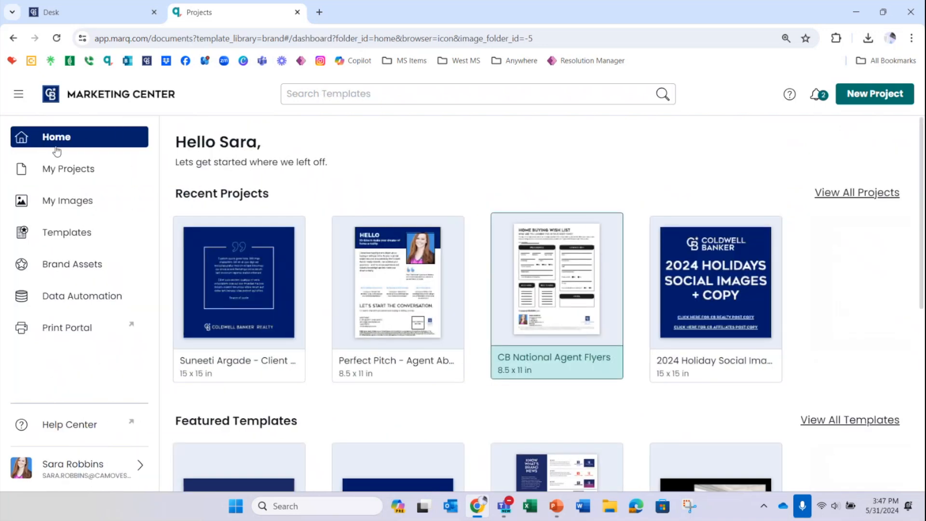
left_click(59, 207)
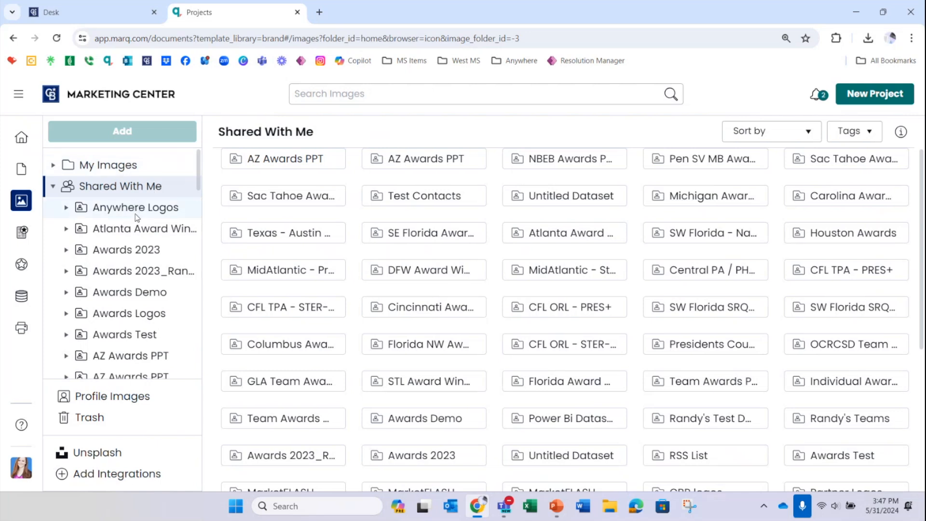
scroll(137, 212, "down", 3)
scroll(137, 229, "down", 2)
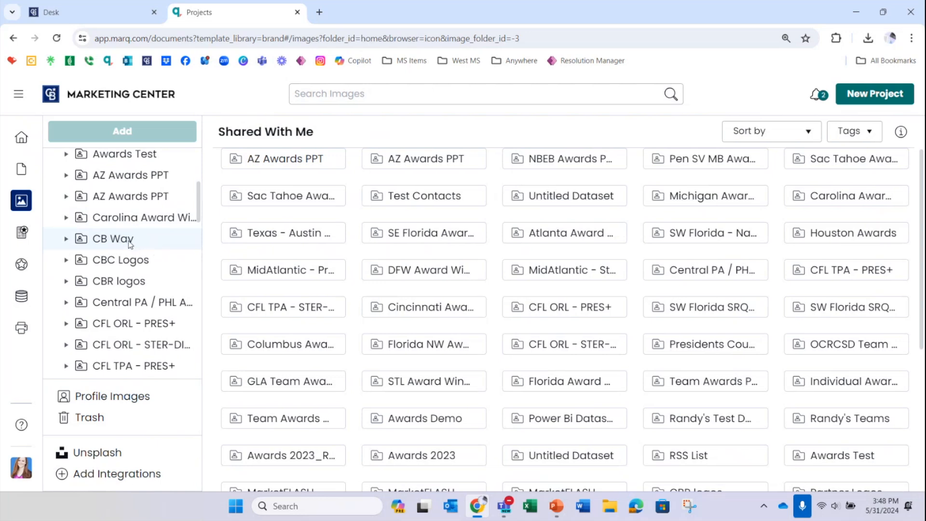
left_click(130, 242)
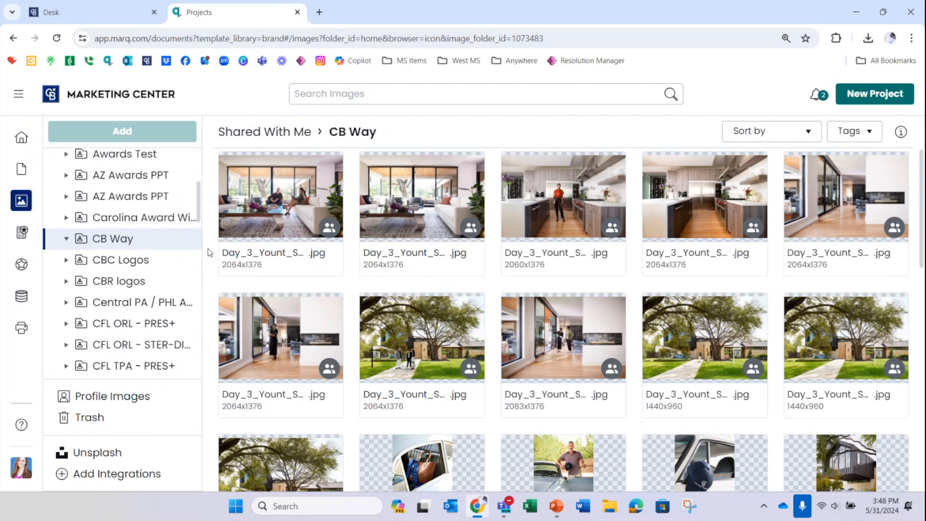
Step: Find the Global Luxury folder among the shared image folders and view its photos
scroll(131, 239, "down", 4)
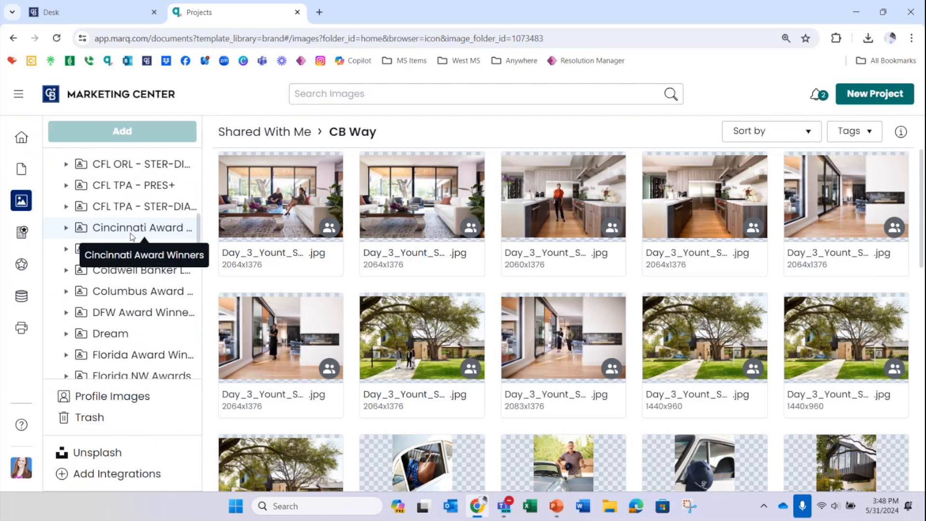
scroll(179, 224, "down", 3)
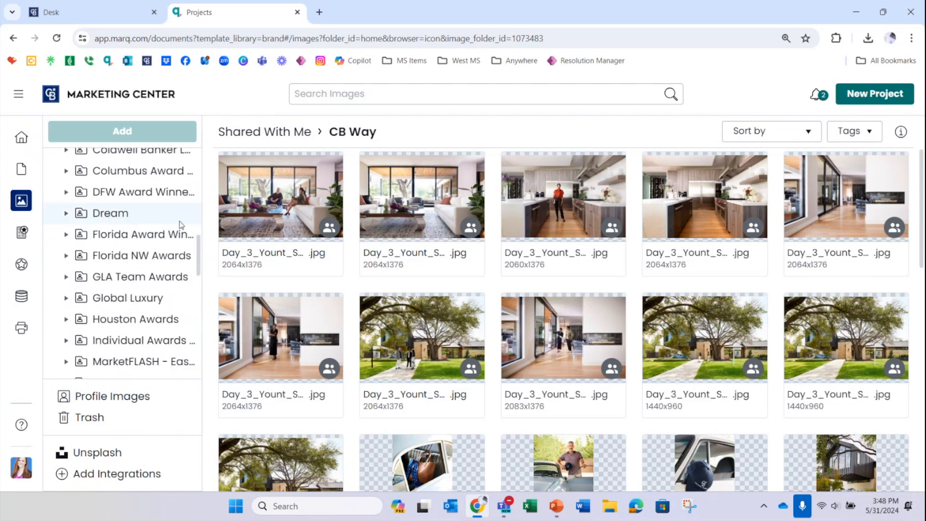
left_click(124, 305)
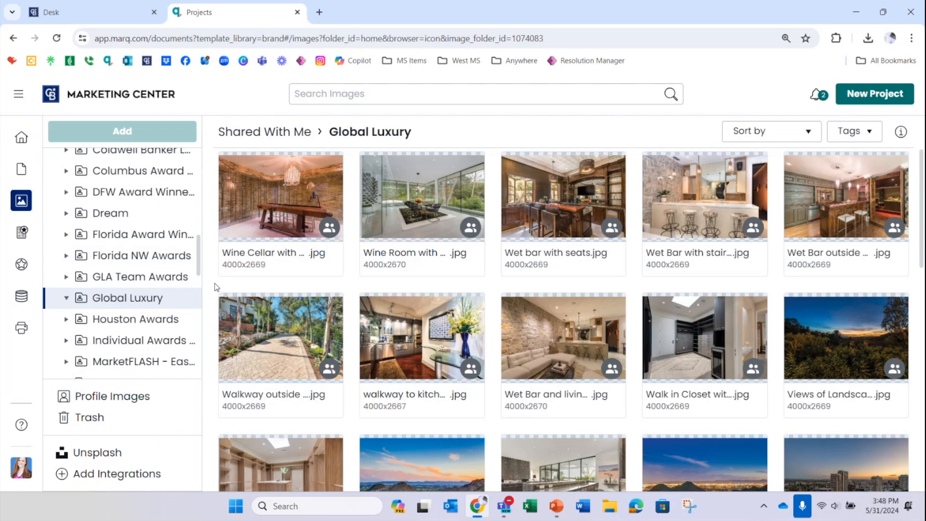
Step: Search the images for "kitchen" and open the options for Dark Kitchen 1.jpg to view the download choice
left_click(379, 95)
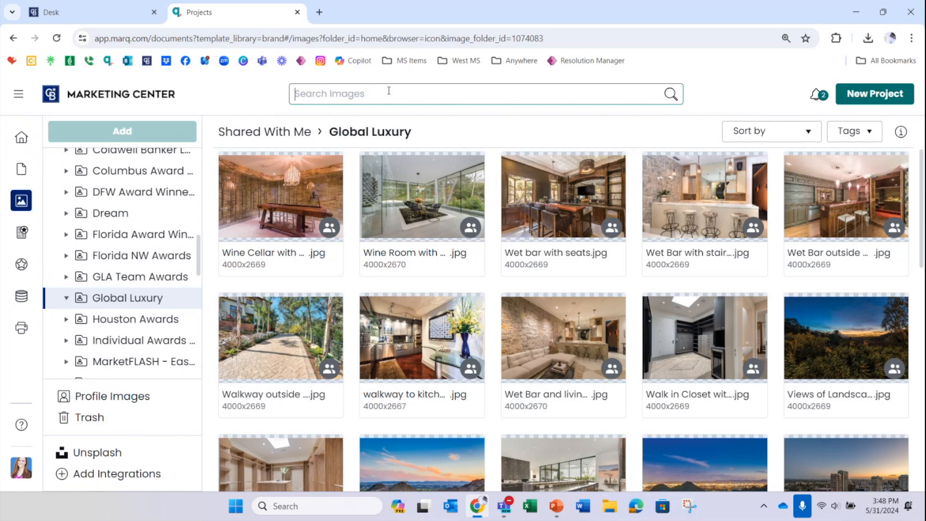
type("kitchen")
left_click(671, 95)
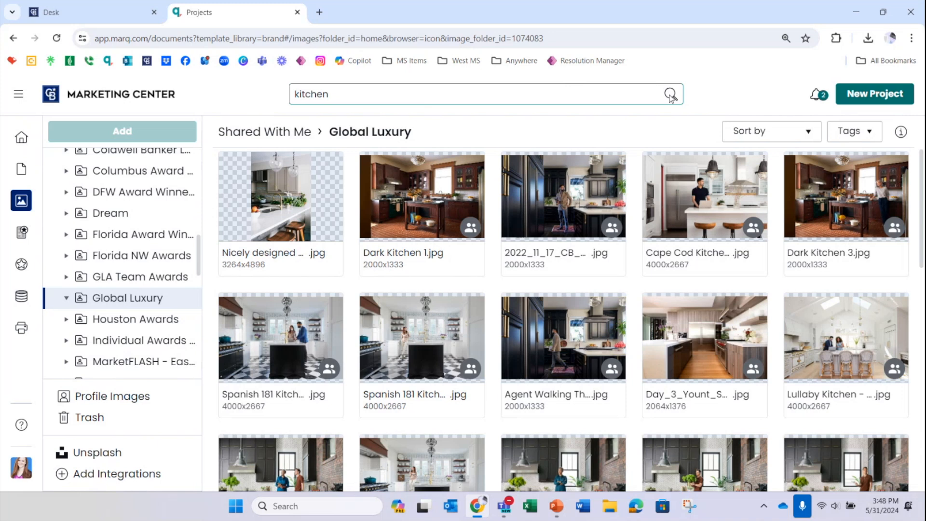
mouse_move(478, 261)
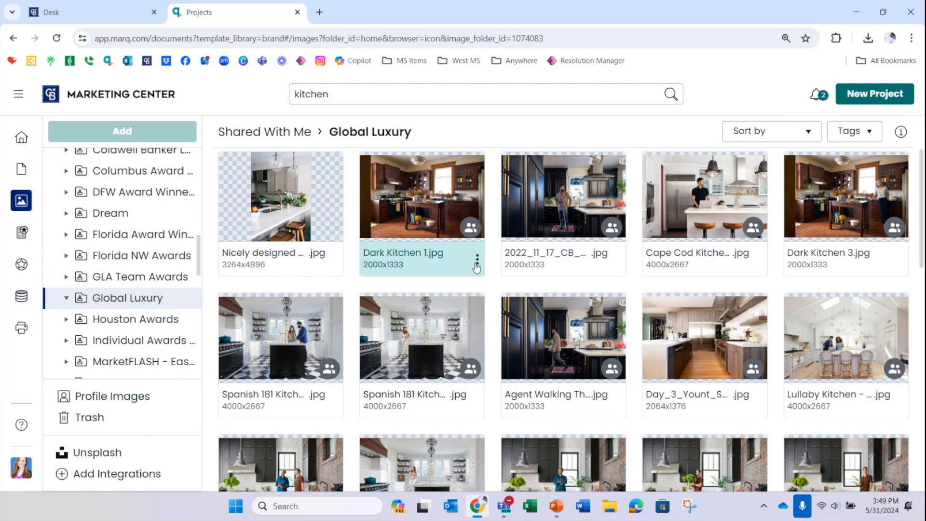
left_click(477, 265)
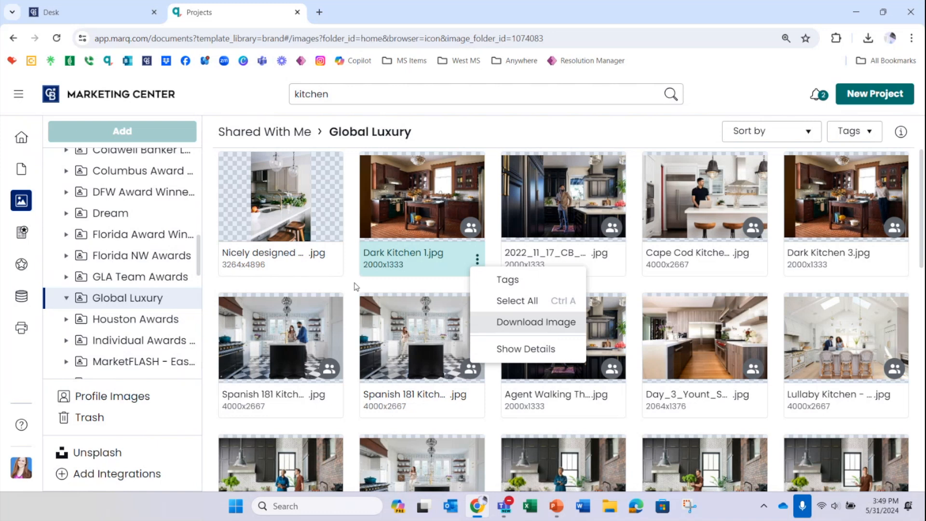
Step: Search Unsplash for "kitchen" and add the 4500x3000 photo of the white island with four stools to My Images
left_click(110, 455)
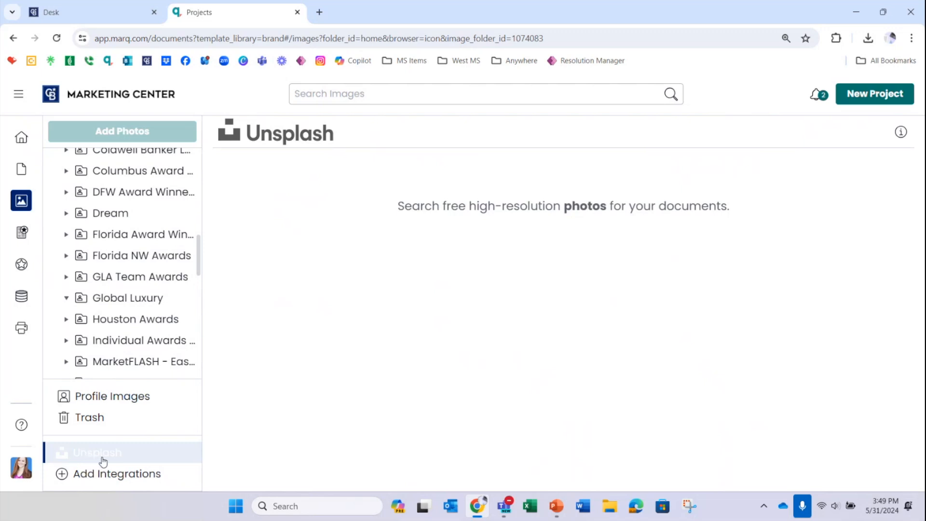
left_click(405, 93)
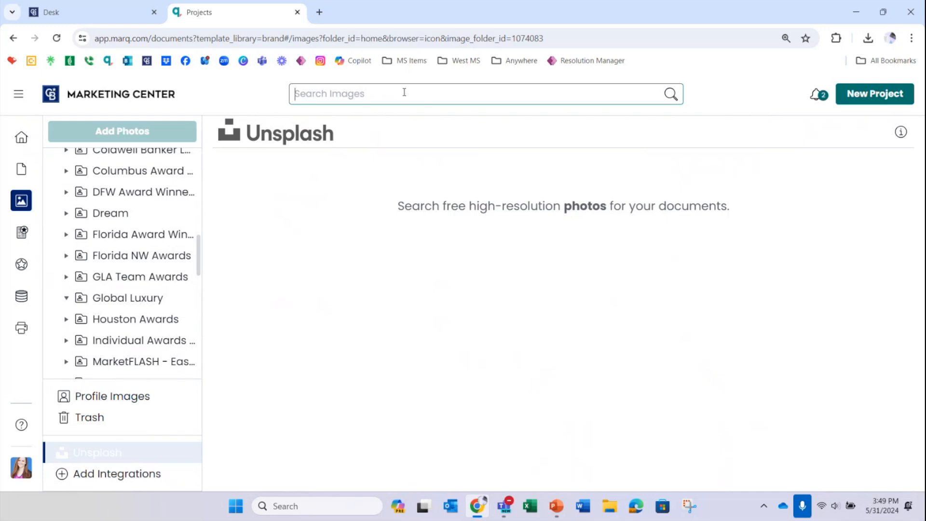
type("kitchen")
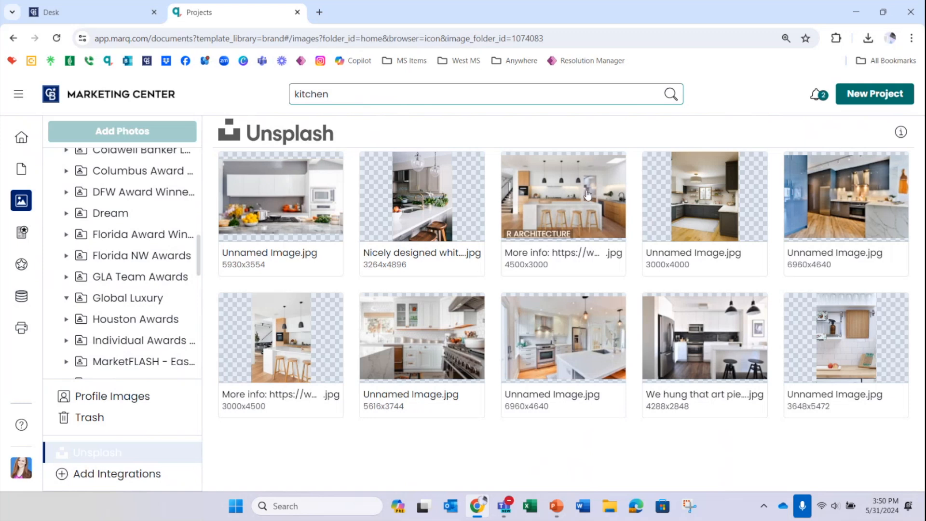
left_click(568, 265)
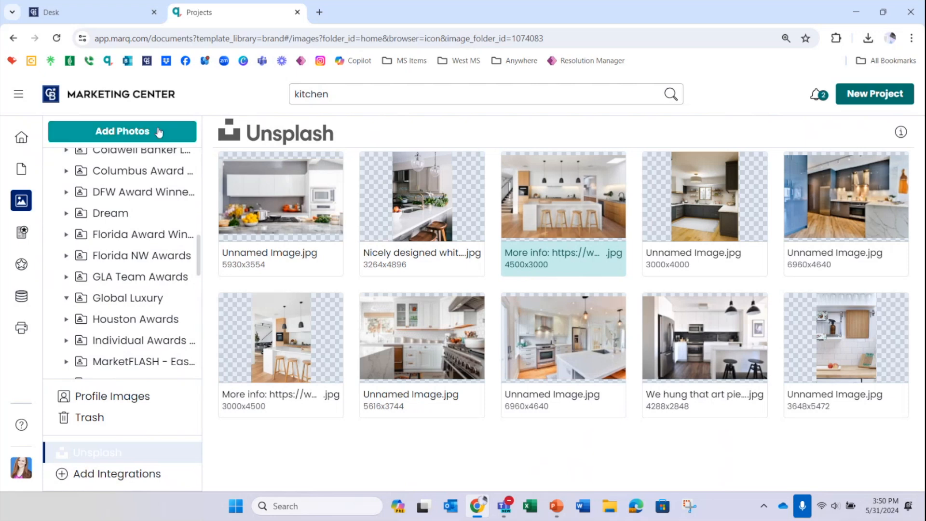
left_click(116, 137)
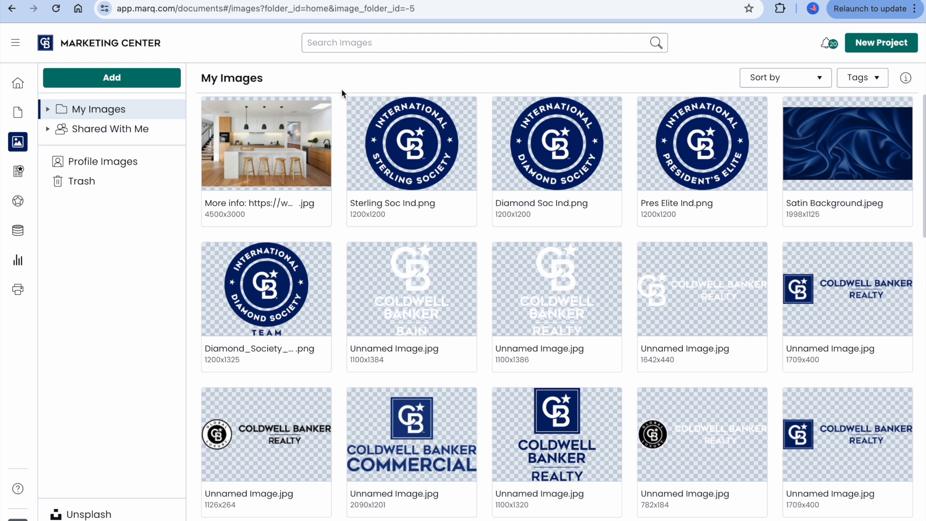
Step: Choose Download Image for the kitchen photo in My Images and bring up the options for the full-size picture
mouse_move(327, 153)
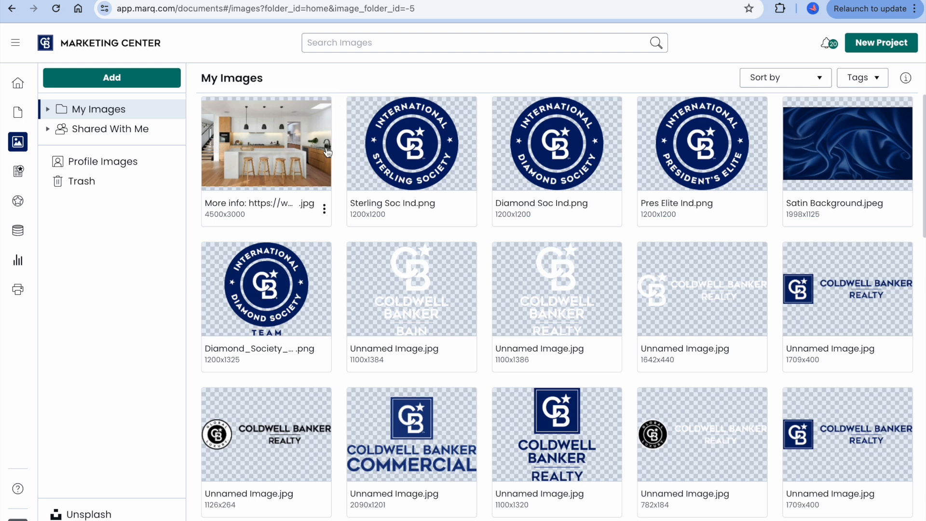
left_click(325, 211)
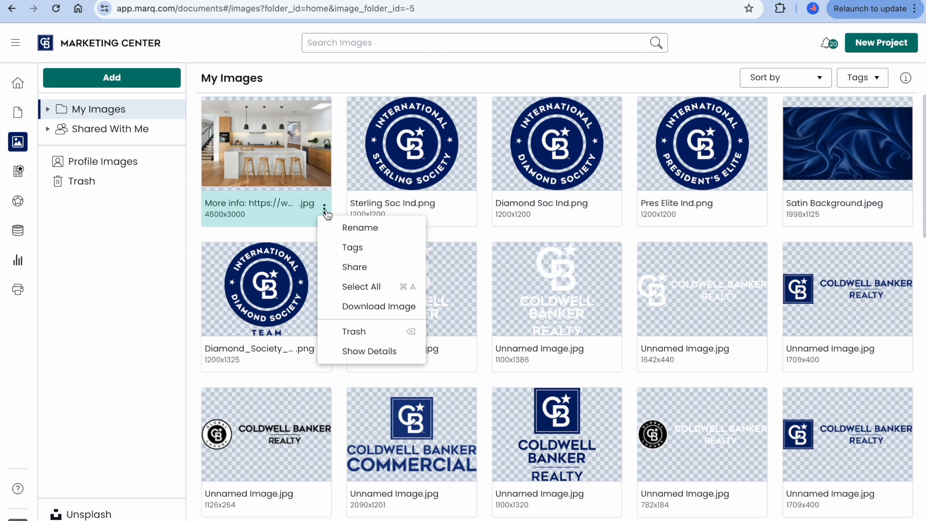
left_click(379, 307)
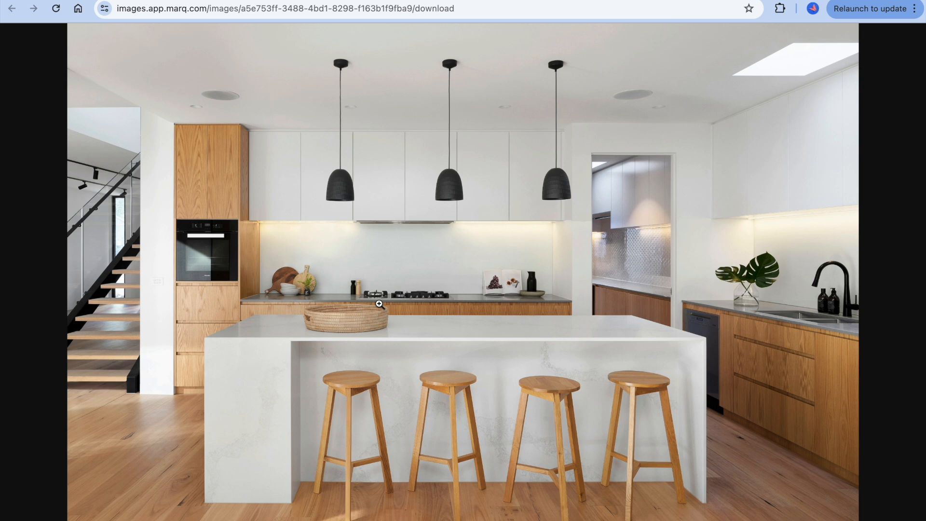
right_click(380, 304)
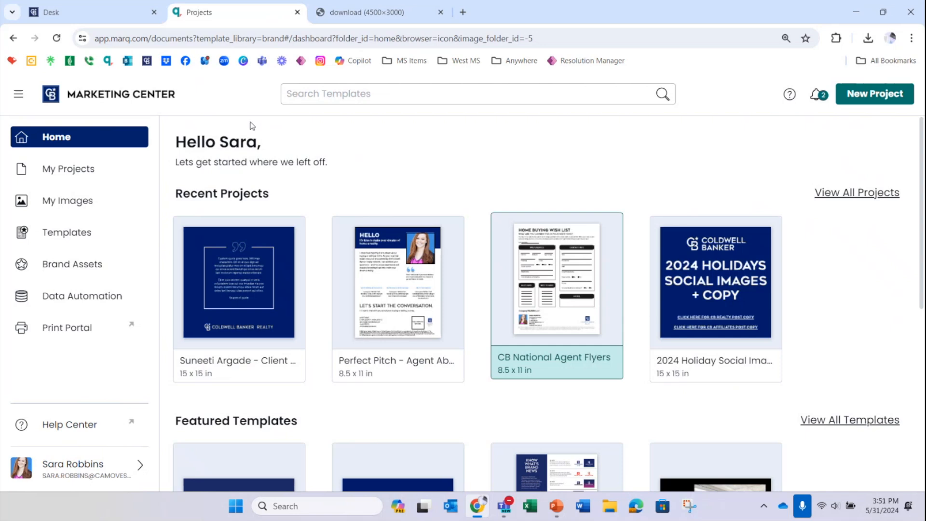
Step: Open Templates and filter the brand templates by the Flyer type and the Win Business category
left_click(54, 236)
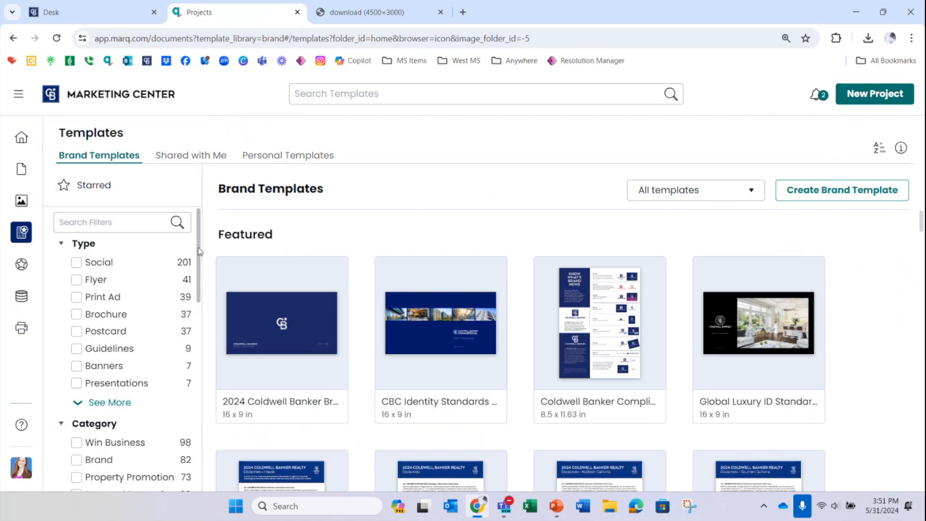
scroll(106, 258, "up", 1)
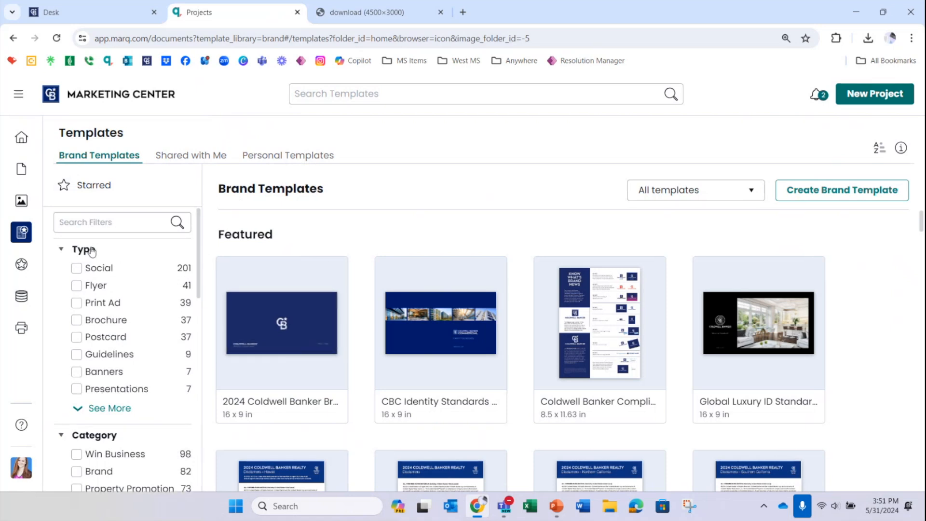
left_click(77, 287)
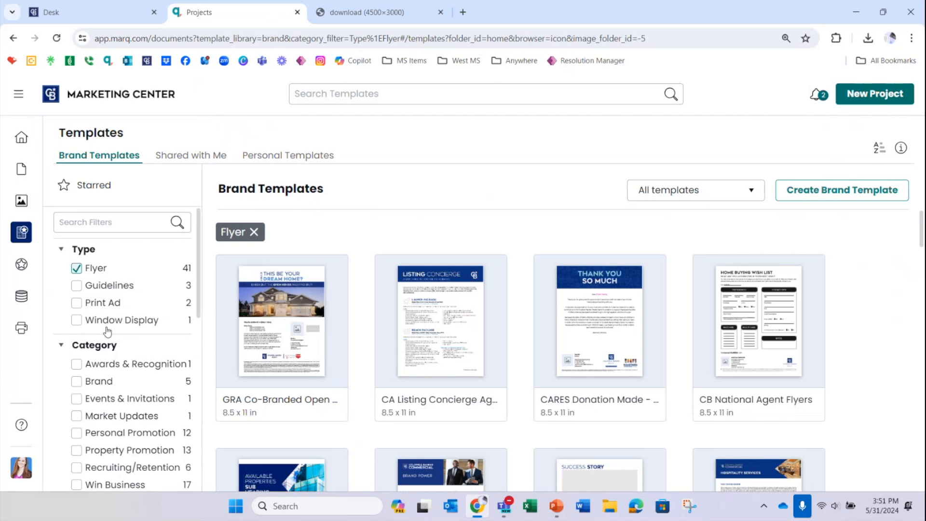
scroll(202, 288, "down", 1)
scroll(201, 288, "down", 2)
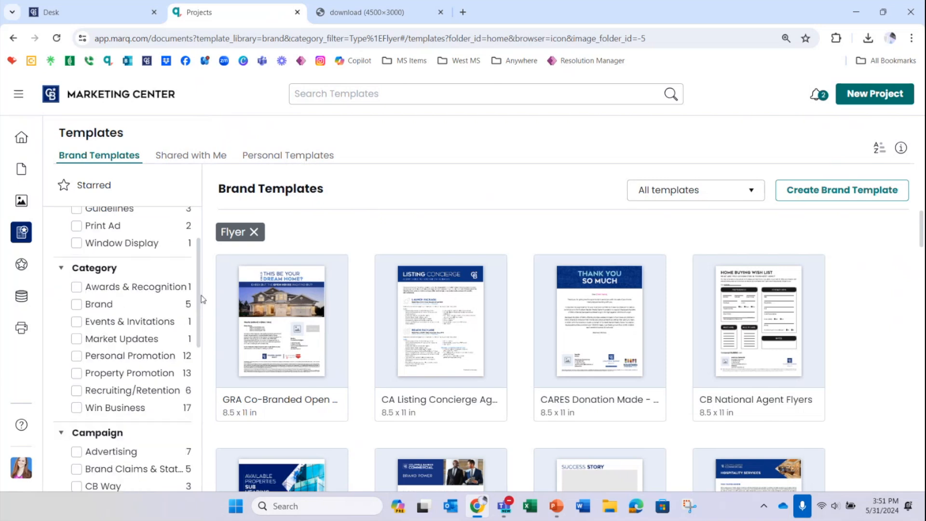
left_click(76, 360)
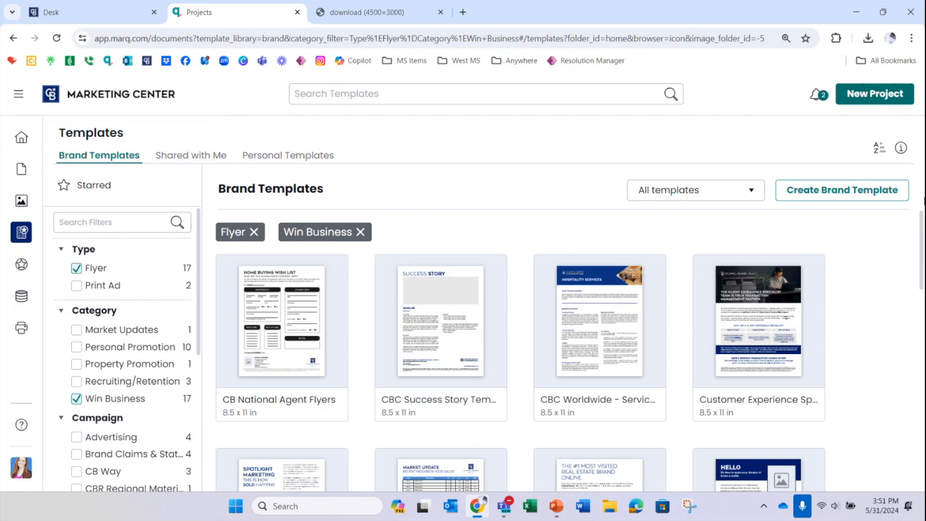
Step: Look through the filtered brand templates and open the preview of CB National Agent Flyers
scroll(922, 230, "down", 1)
scroll(922, 230, "down", 1)
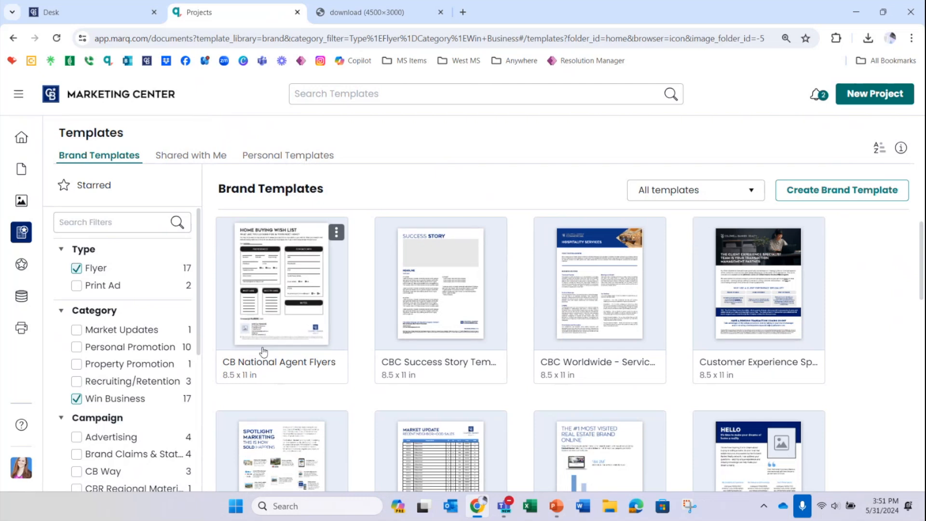
left_click(291, 373)
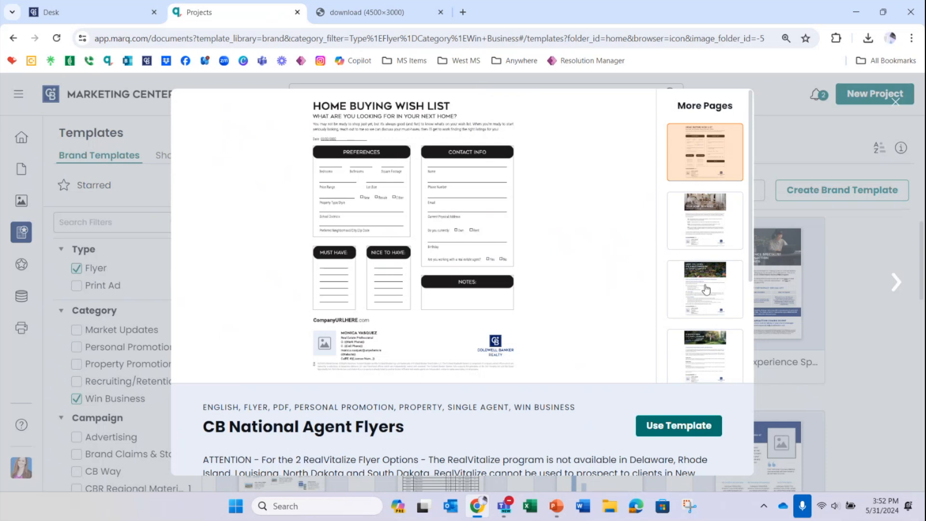
Step: Browse the pages of the CB National Agent Flyers template, previewing the market exposure flyer, the one after it and the RealVitalize flyer
scroll(706, 296, "down", 1)
scroll(707, 298, "down", 1)
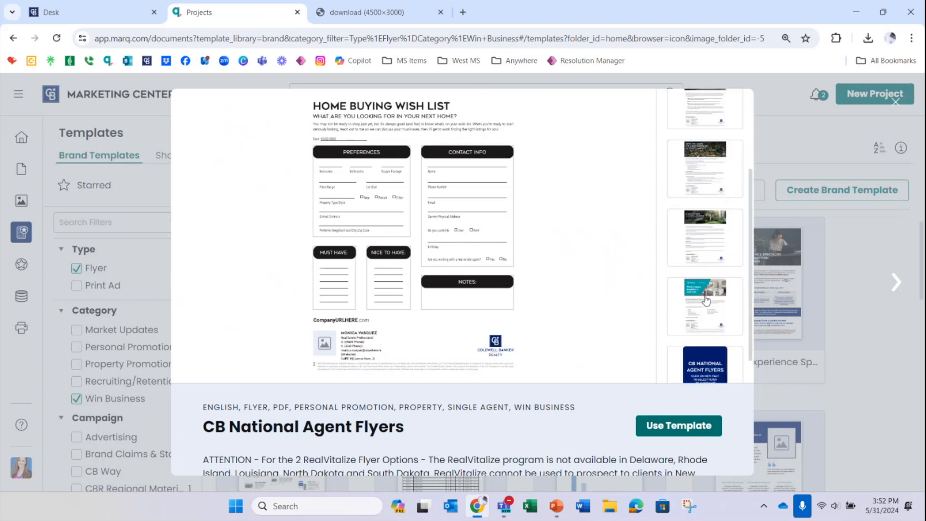
scroll(705, 300, "down", 1)
scroll(705, 300, "up", 3)
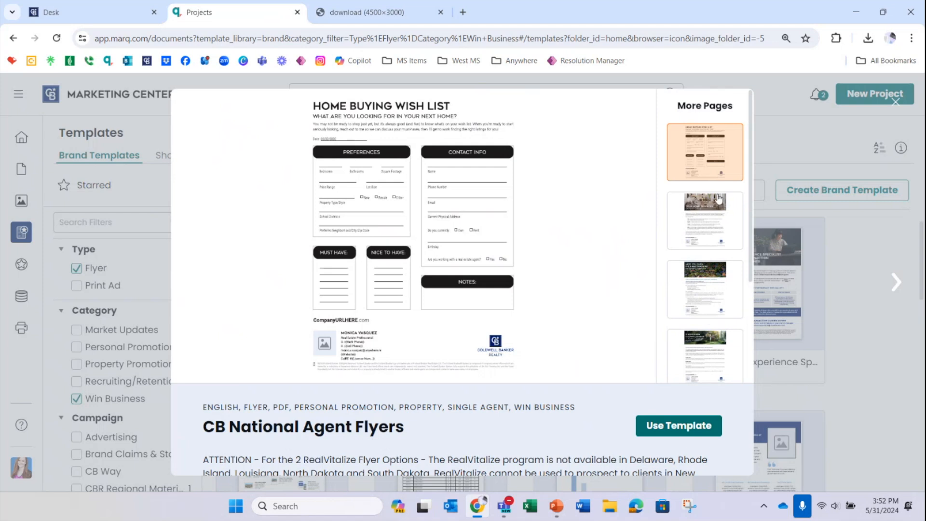
scroll(716, 208, "down", 3)
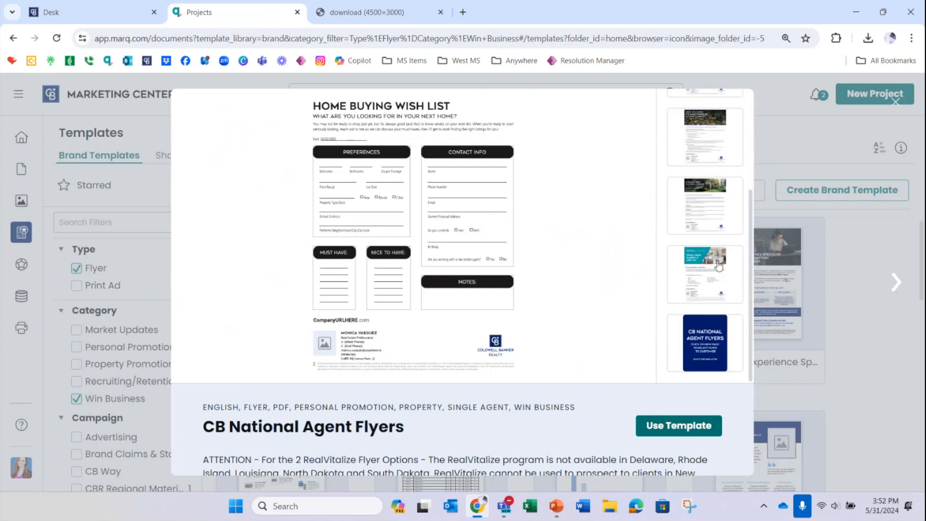
left_click(713, 158)
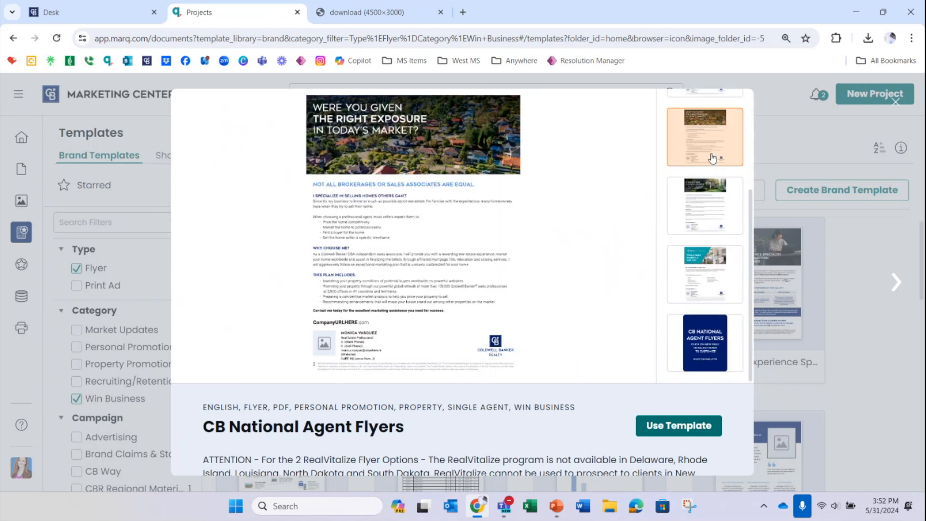
left_click(718, 221)
left_click(725, 283)
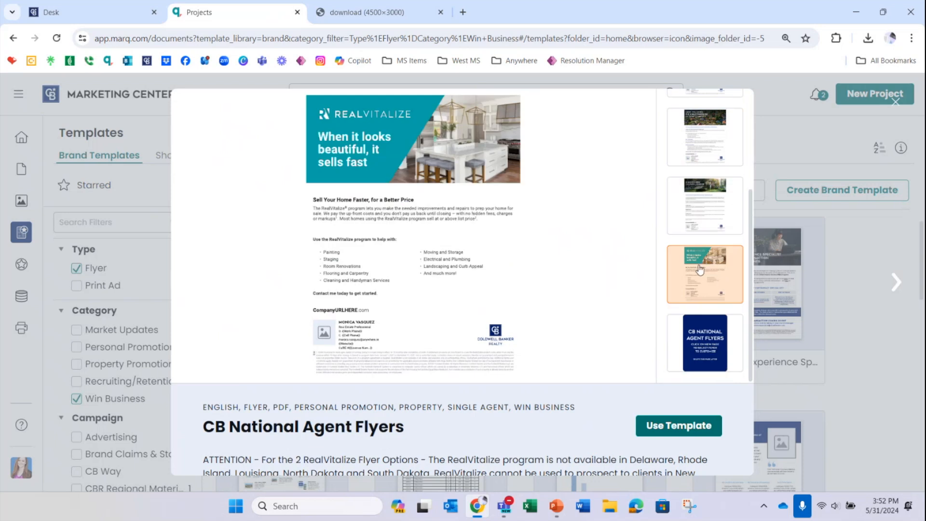
Step: Create a document from the CB National Agent Flyers template in My Projects and dismiss the missing Smart Fields notice
left_click(683, 432)
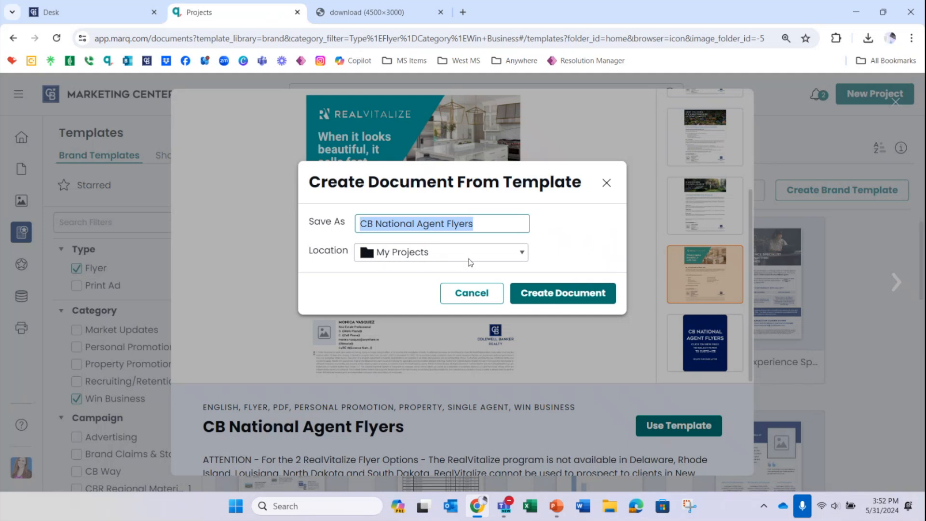
left_click(580, 294)
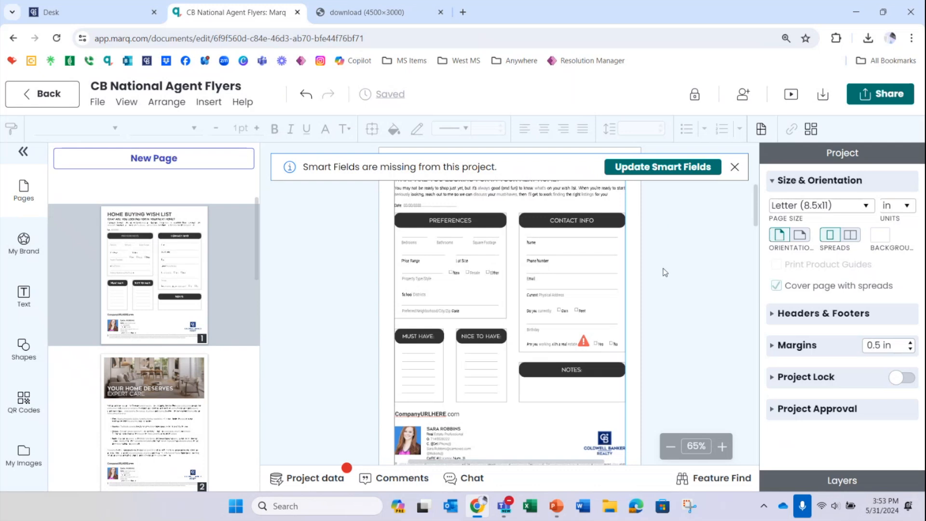
left_click(734, 168)
Step: Look through the flyer pages of the new document, from the Home Buying Wish List to the RealVitalize flyer and back
scroll(661, 254, "down", 1)
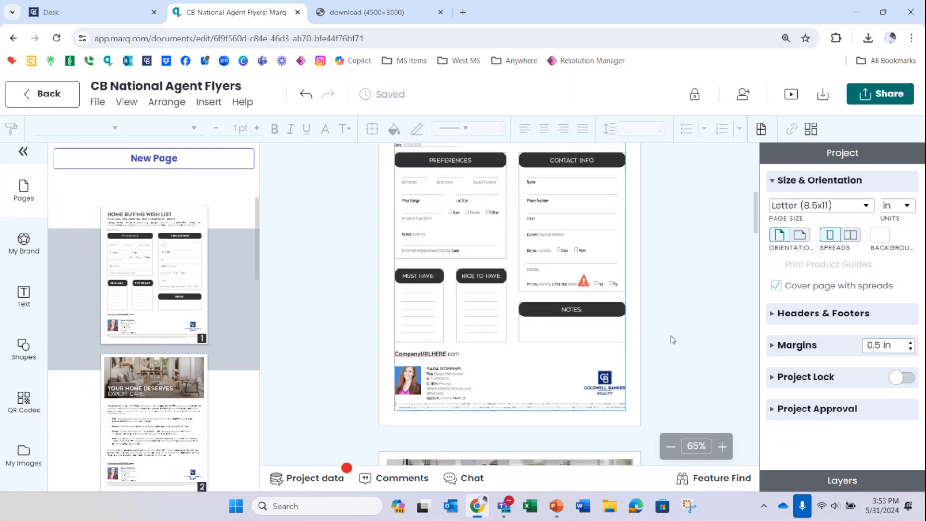
scroll(671, 337, "down", 3)
scroll(674, 333, "down", 4)
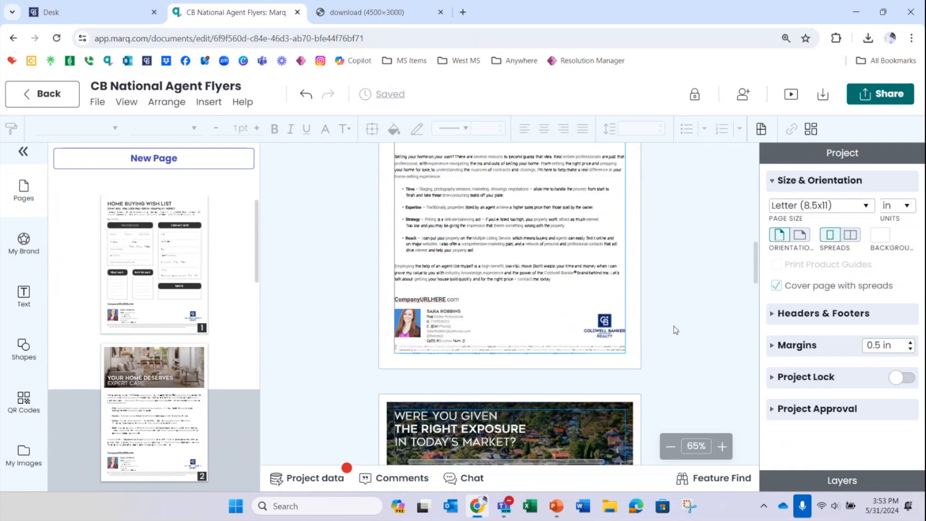
scroll(674, 331, "down", 3)
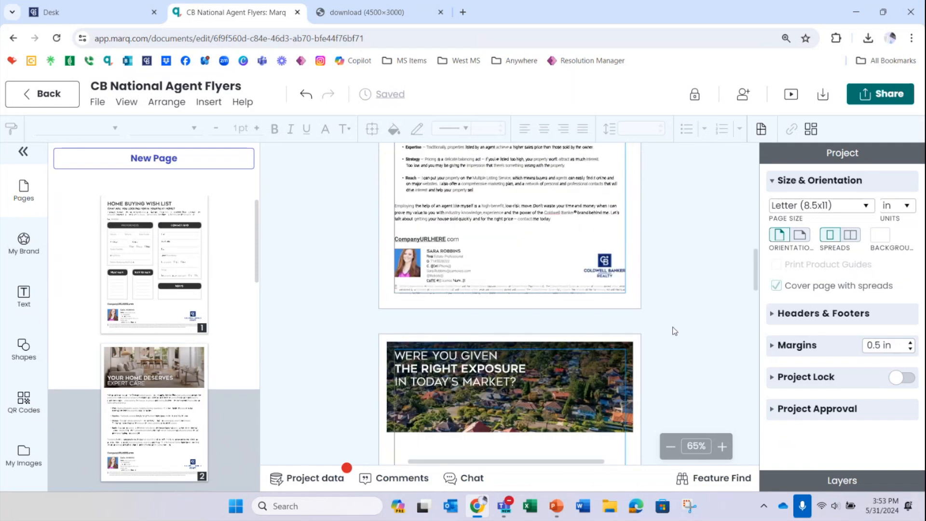
scroll(671, 331, "down", 2)
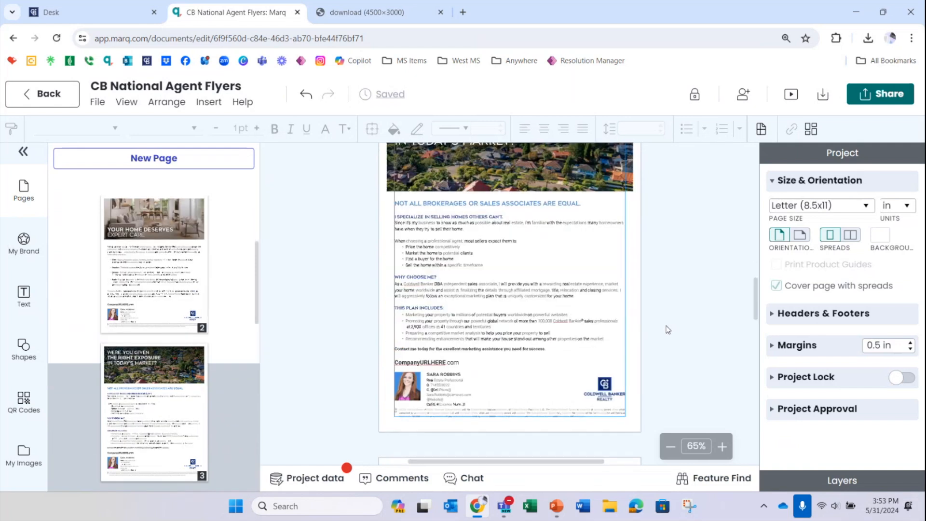
scroll(668, 330, "down", 9)
scroll(667, 328, "down", 5)
scroll(666, 329, "up", 2)
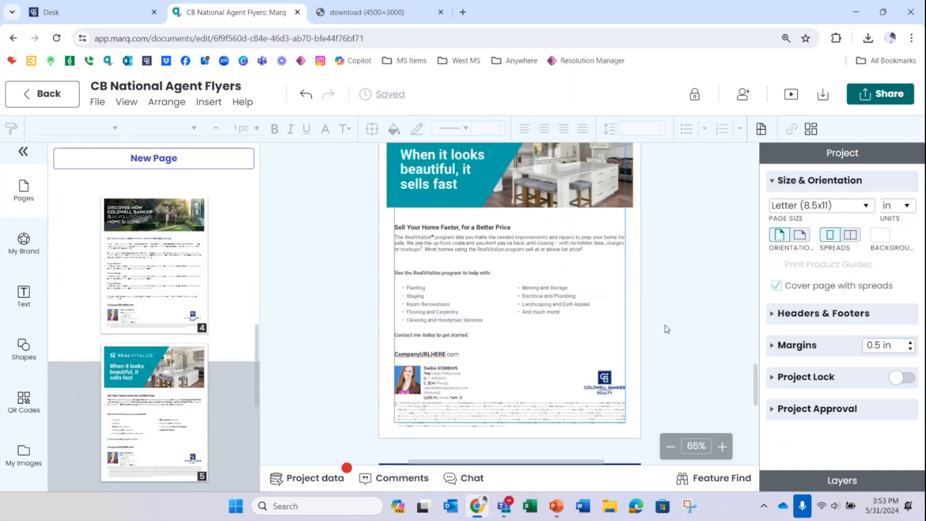
scroll(667, 329, "up", 17)
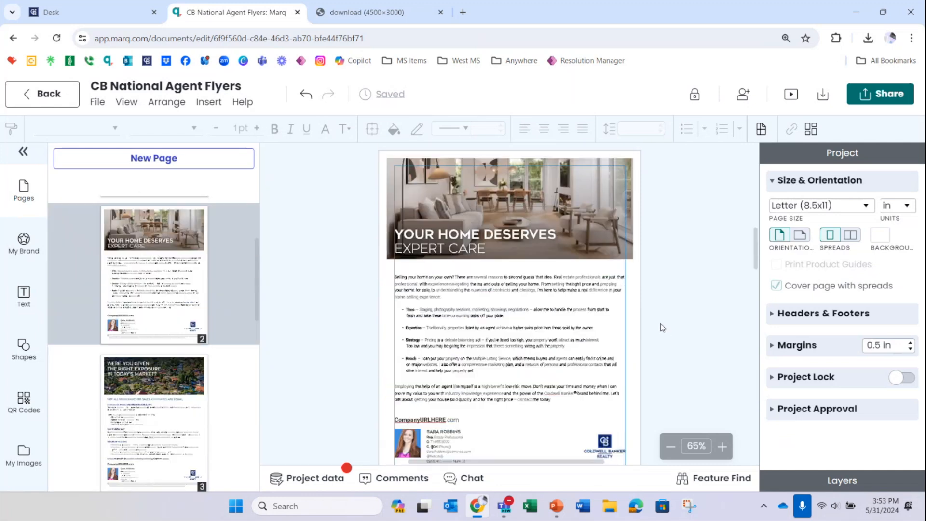
scroll(663, 328, "up", 7)
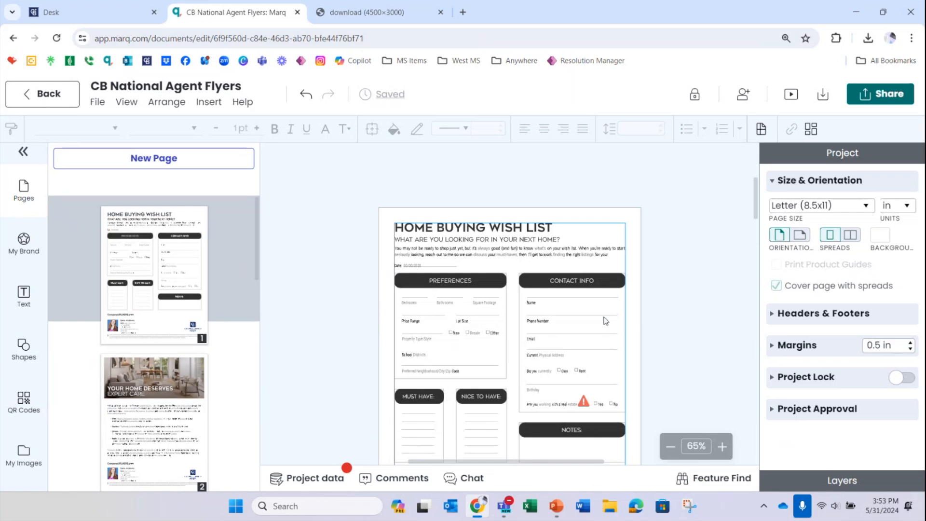
Step: Browse the page layouts offered for a new page through to the RealVitalize Manager Letter, and close the list without adding one
left_click(150, 158)
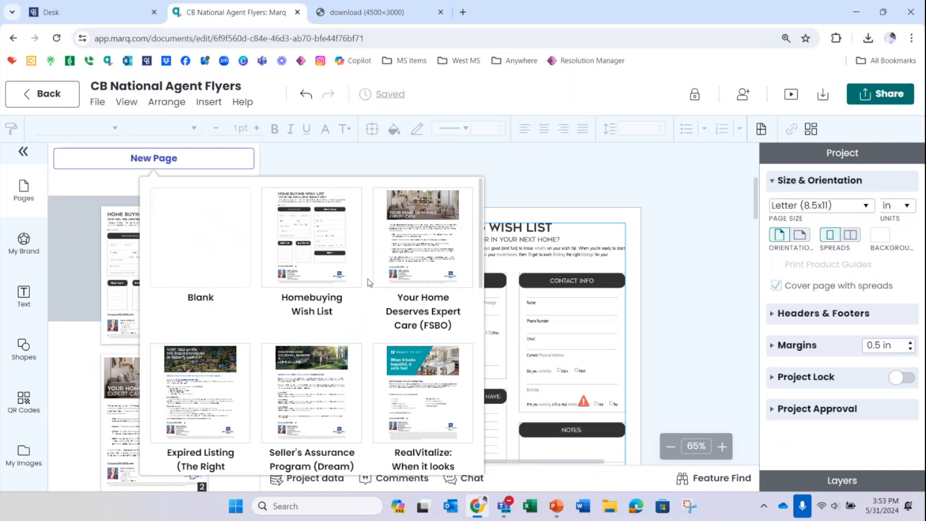
scroll(369, 287, "down", 3)
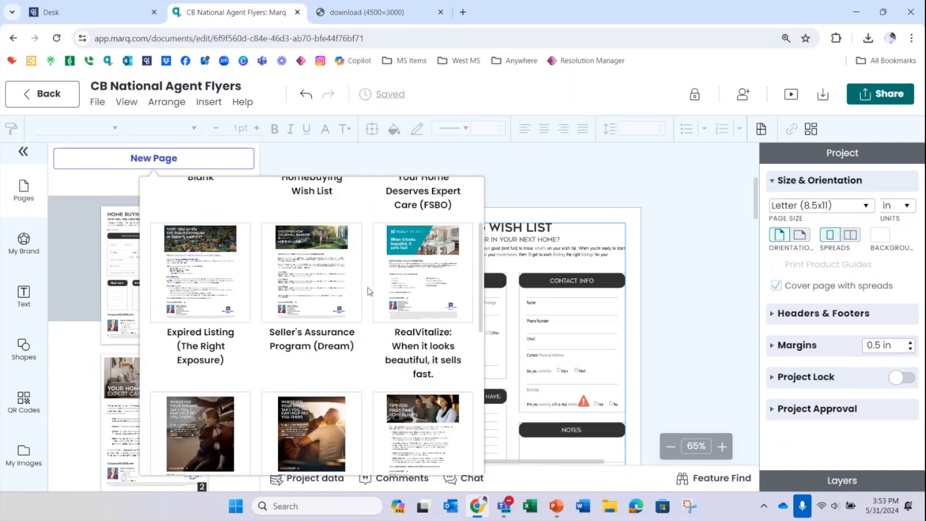
scroll(369, 291, "down", 3)
scroll(369, 290, "down", 3)
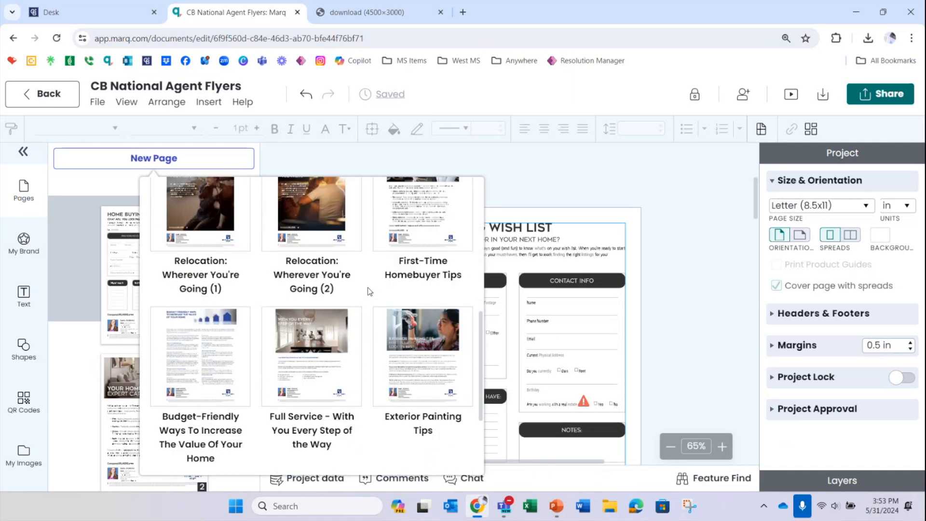
scroll(369, 291, "down", 3)
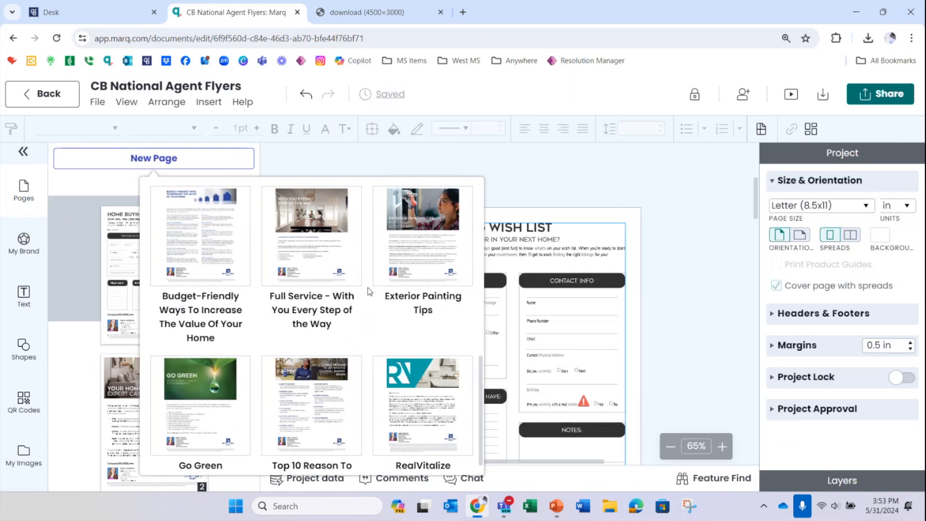
scroll(369, 291, "down", 1)
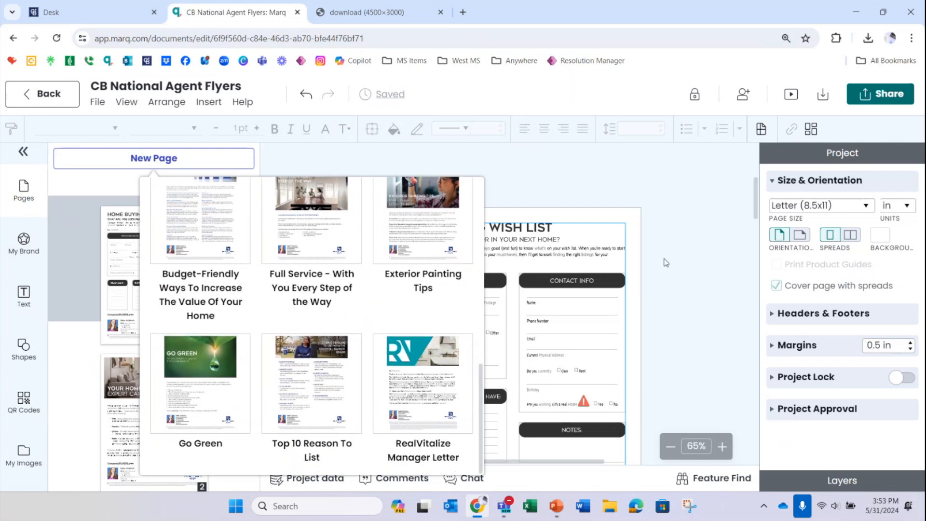
left_click(688, 260)
Step: Delete the Website field from the agent contact block on the Home Buying Wish List page
scroll(663, 271, "down", 1)
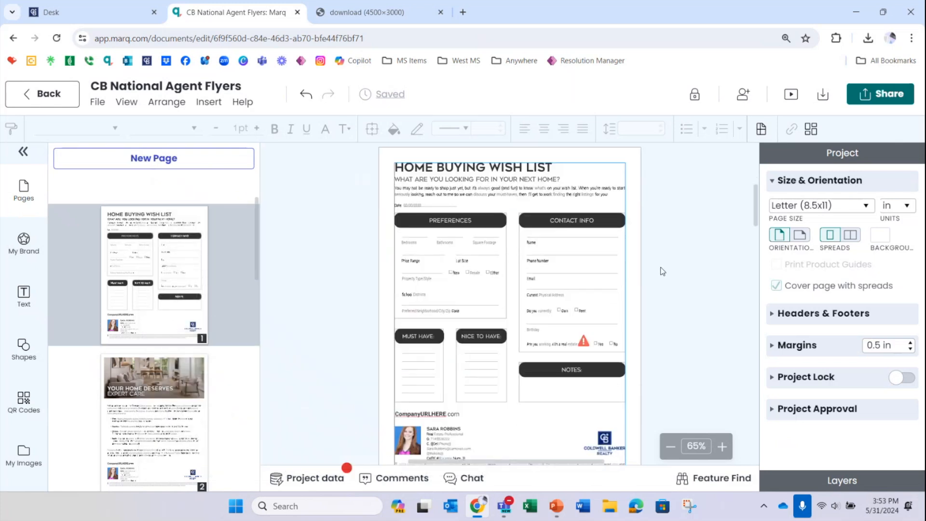
left_click(722, 446)
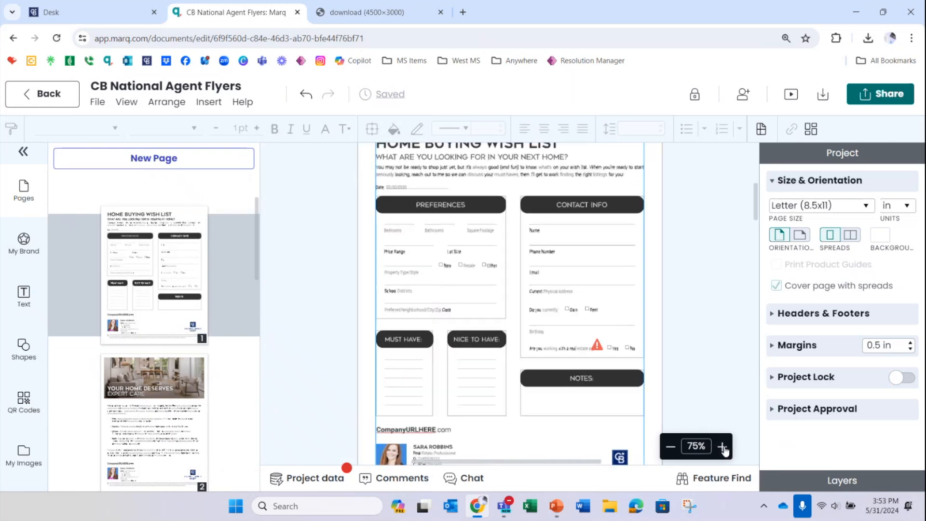
left_click(722, 446)
scroll(713, 278, "down", 1)
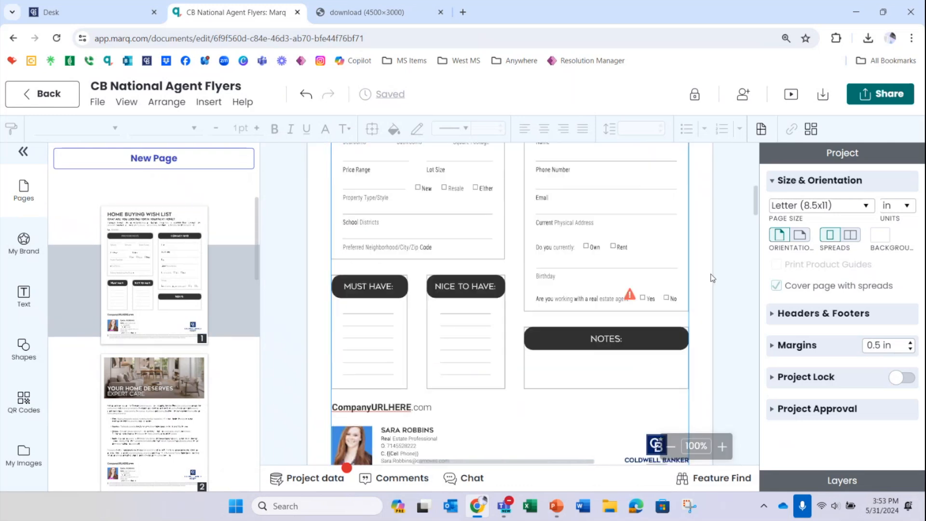
left_click(722, 446)
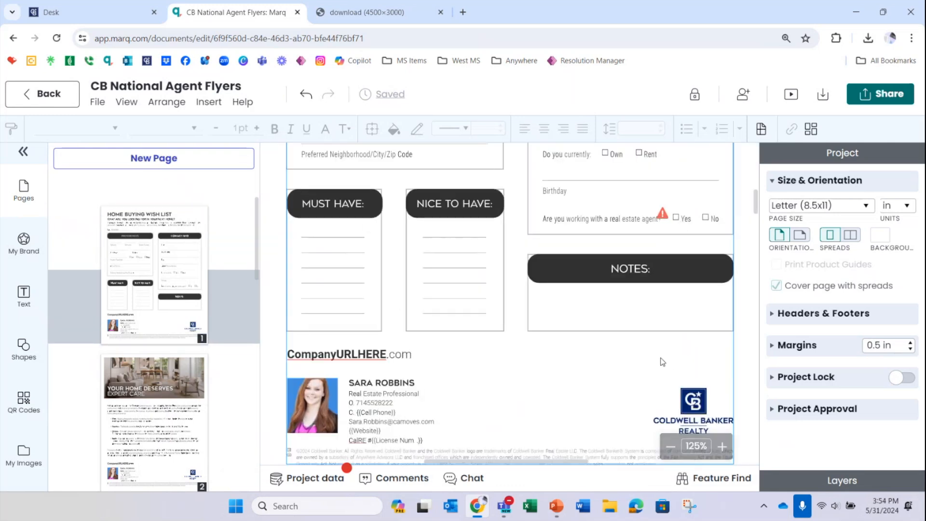
scroll(663, 362, "down", 1)
left_click(475, 365)
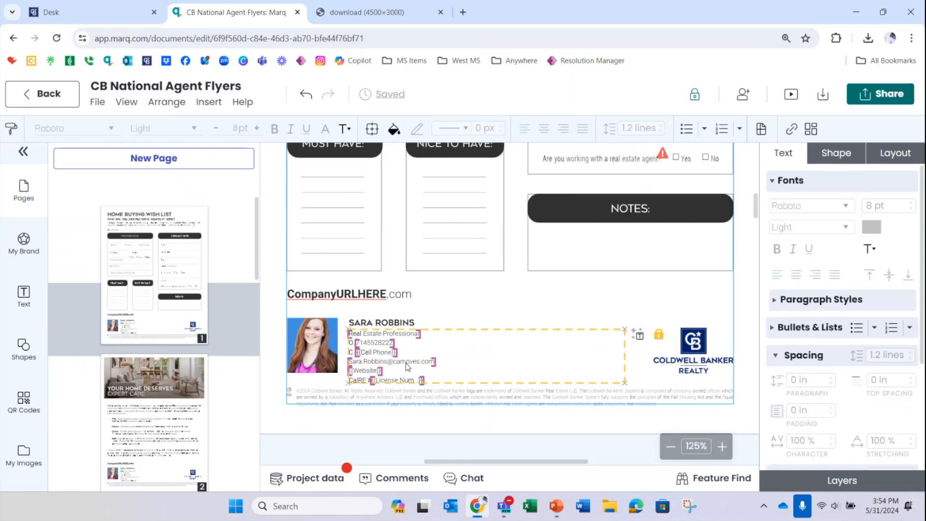
double_click(378, 370)
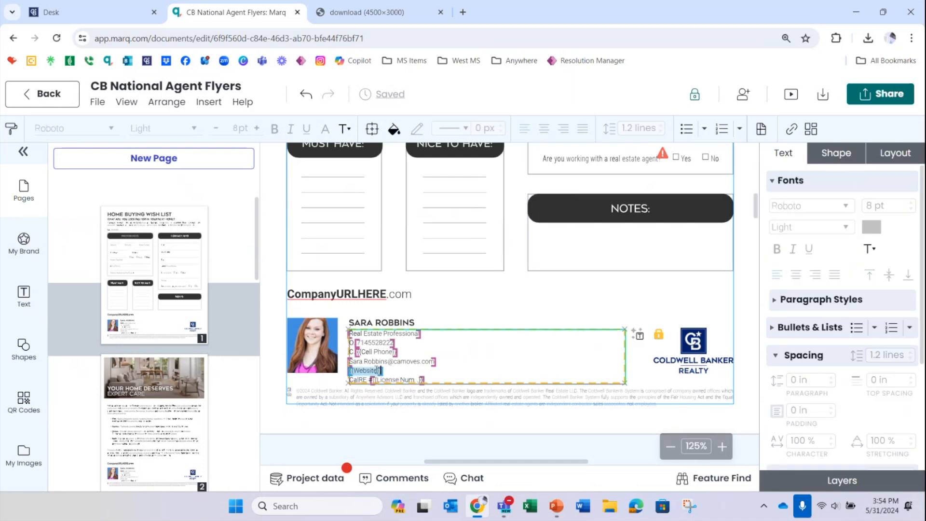
key("BackSpace")
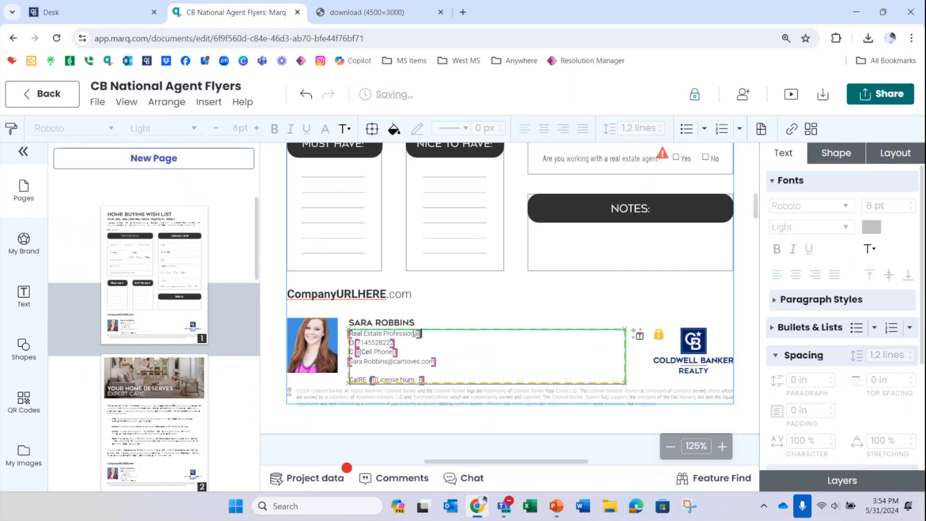
Step: Replace the agent's job title in the contact block with Field Marketing Specialist
triple_click(420, 333)
type("Field Marketing Specialist")
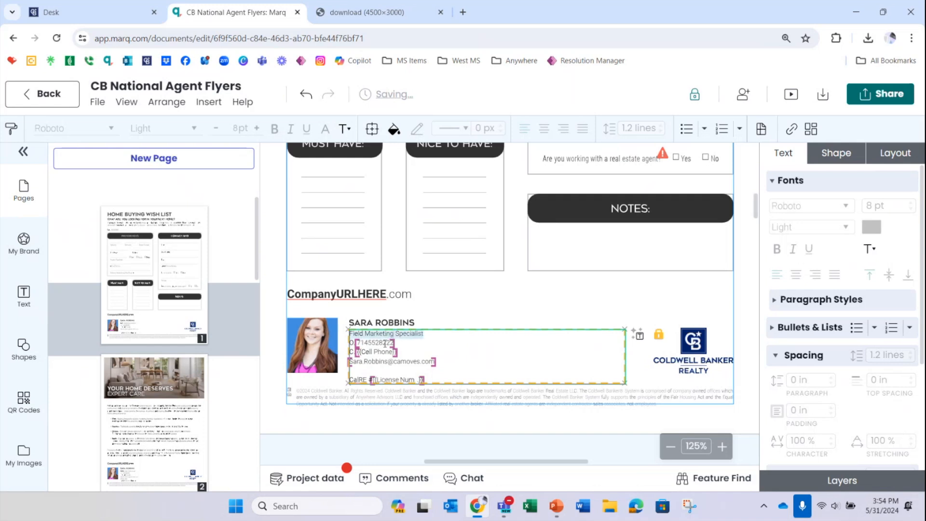
Step: Remove the office phone, cell phone, email and license number lines from the agent contact block
double_click(385, 343)
key("BackSpace")
key("BackSpace")
key("BackSpace")
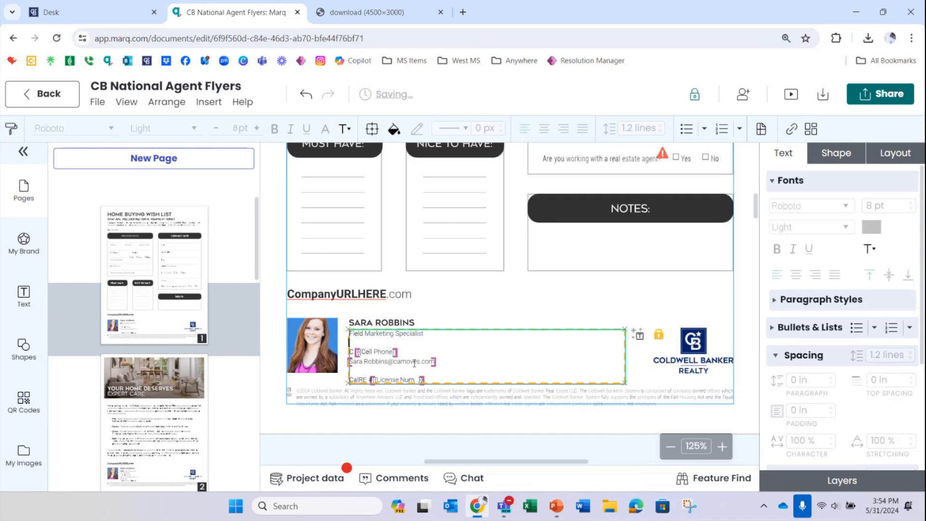
triple_click(392, 350)
key("BackSpace")
triple_click(427, 361)
key("BackSpace")
Step: Enter the agent's email address as plain text below the job title and finish editing the contact block
left_click(423, 333)
key("Return")
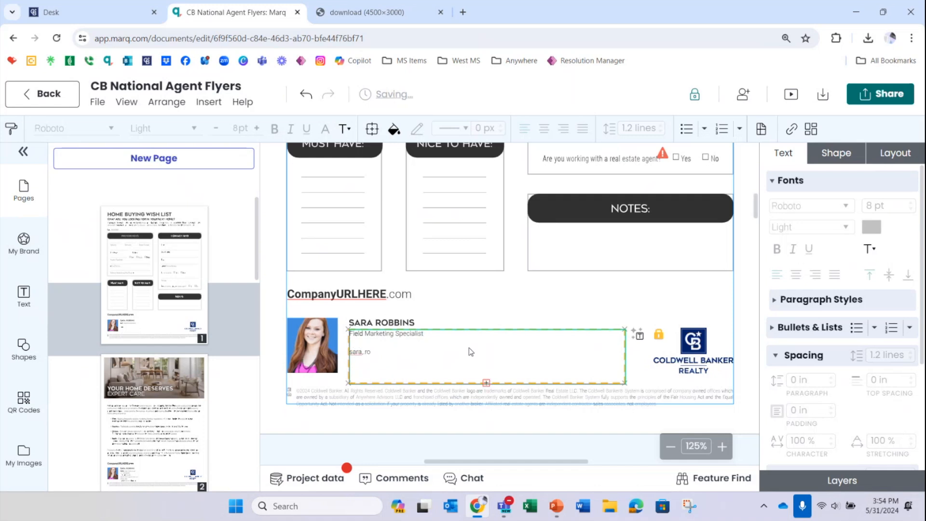
type("@camoves.com")
left_click(486, 287)
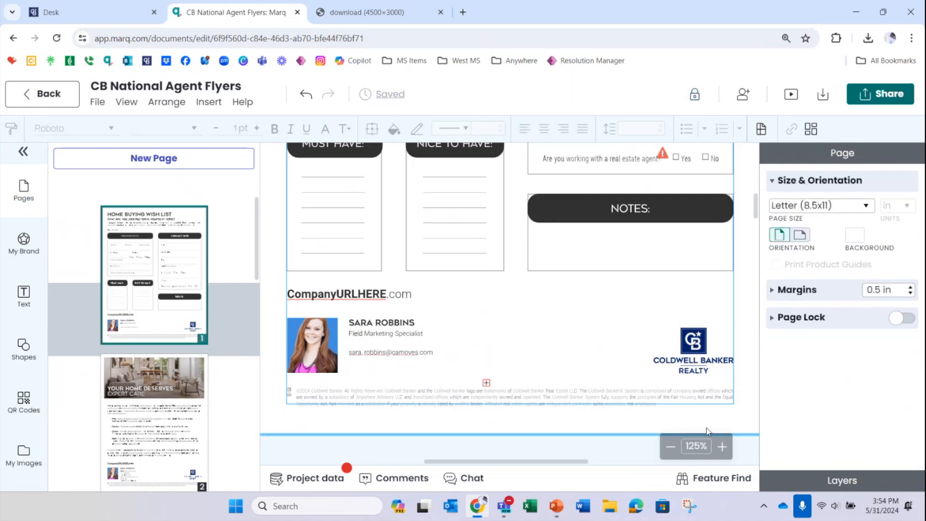
Step: Open the download options for the document and set the format to PDF Print
left_click(670, 447)
left_click(671, 448)
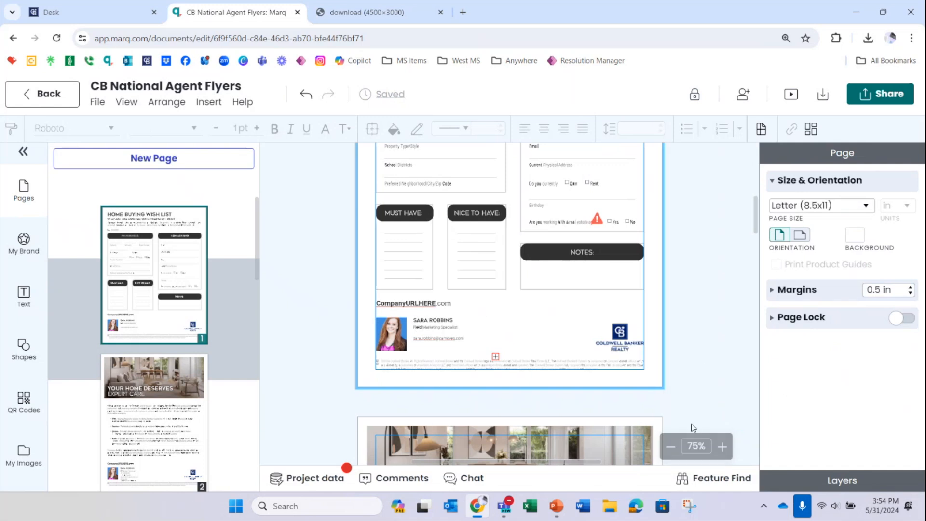
left_click(669, 445)
scroll(672, 330, "up", 1)
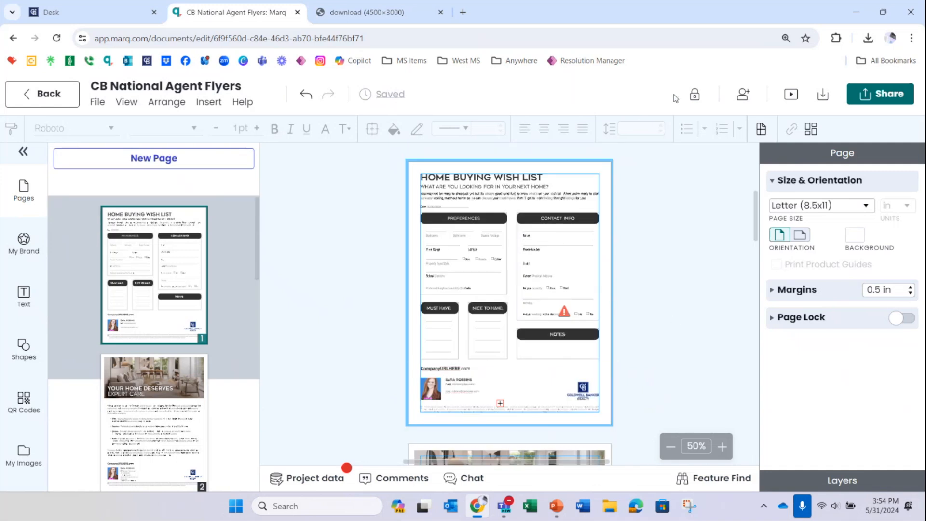
left_click(823, 95)
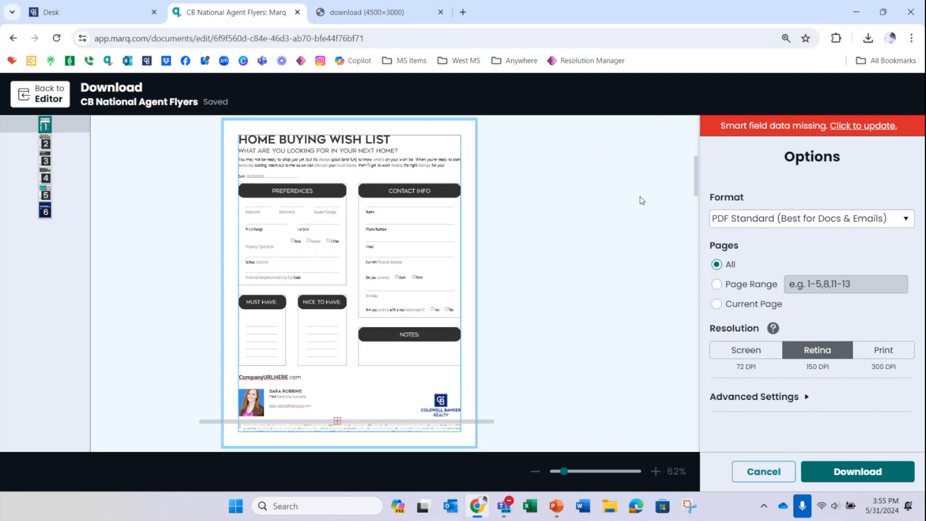
left_click(773, 220)
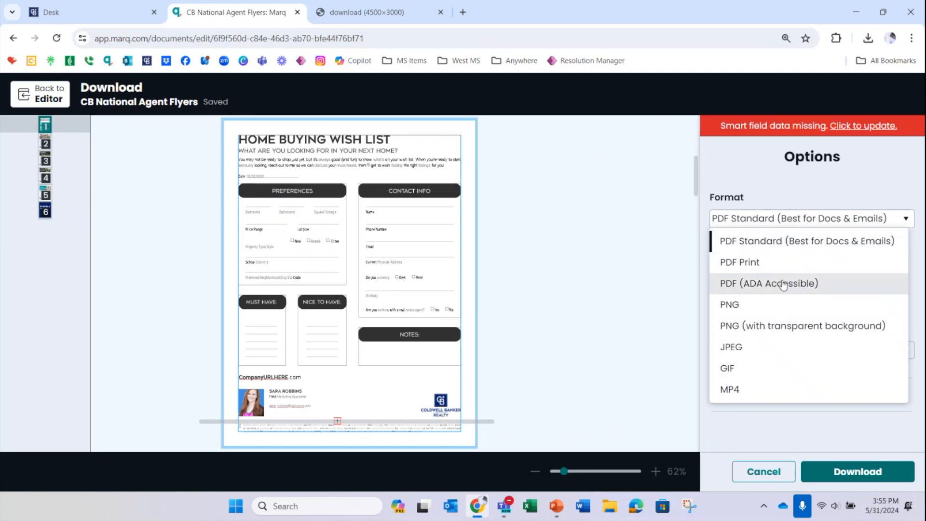
left_click(739, 271)
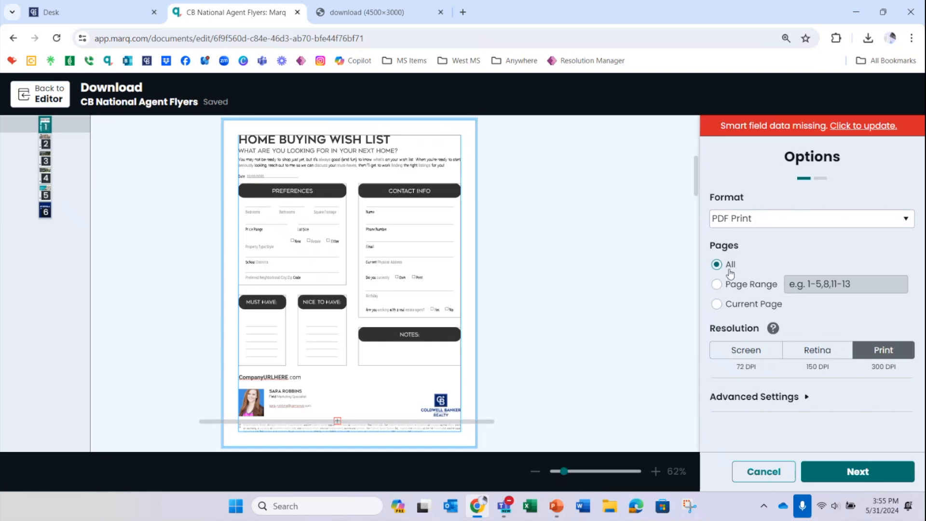
Step: Restrict the download to a page range of 1-3
left_click(717, 285)
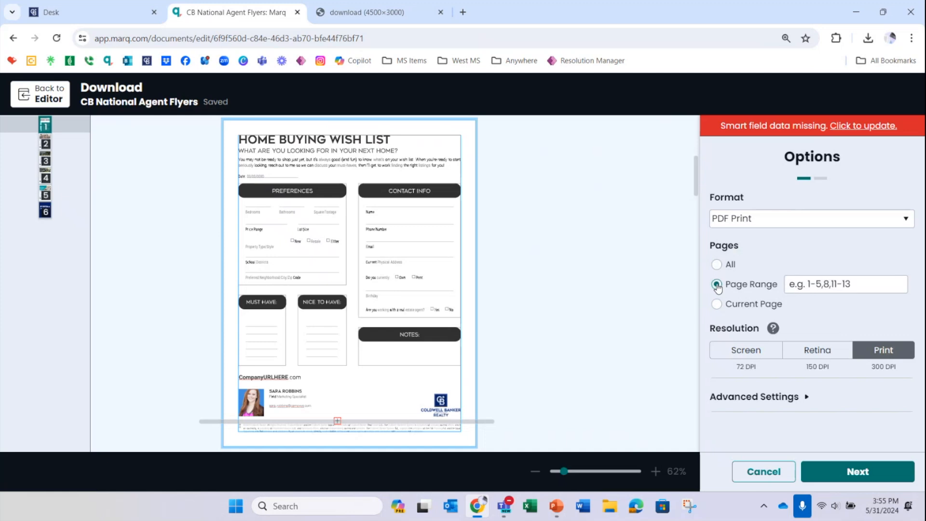
left_click(810, 282)
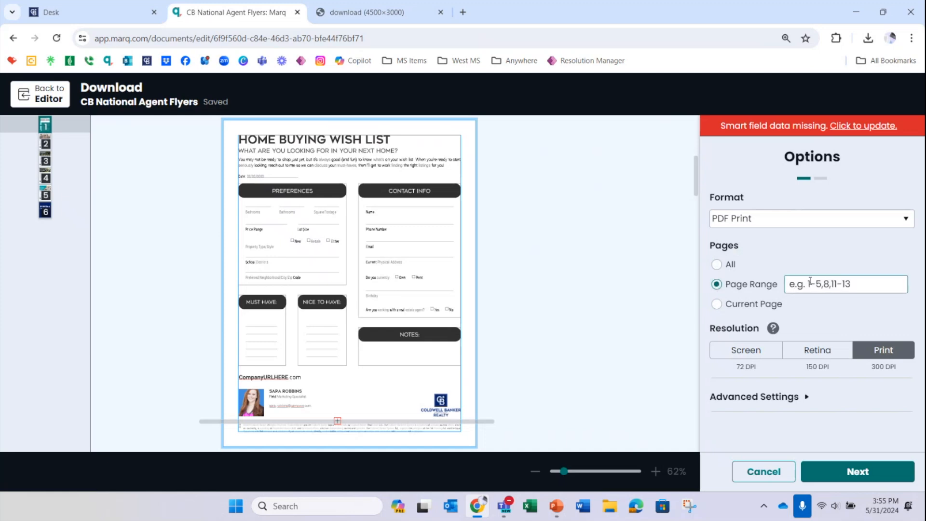
type("1-3")
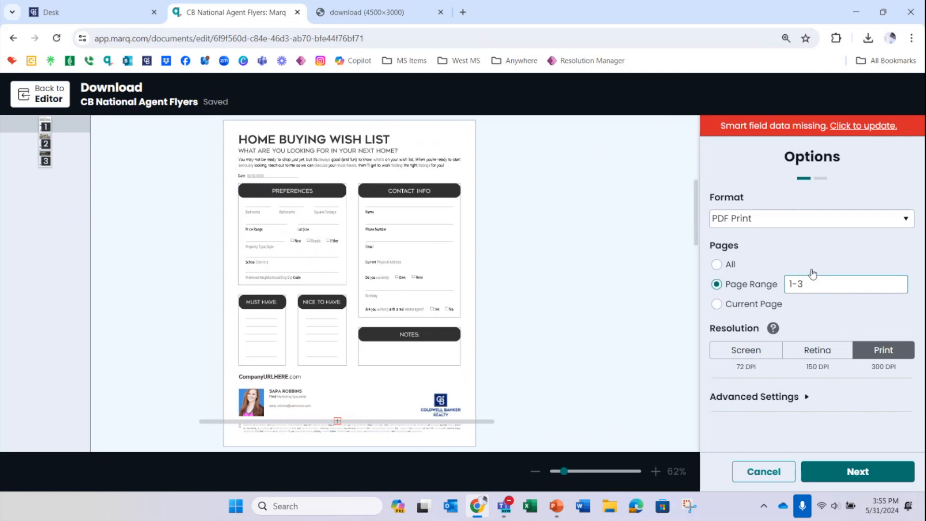
Step: Change the download page range to page 1 only
key("BackSpace")
key("BackSpace")
key("BackSpace")
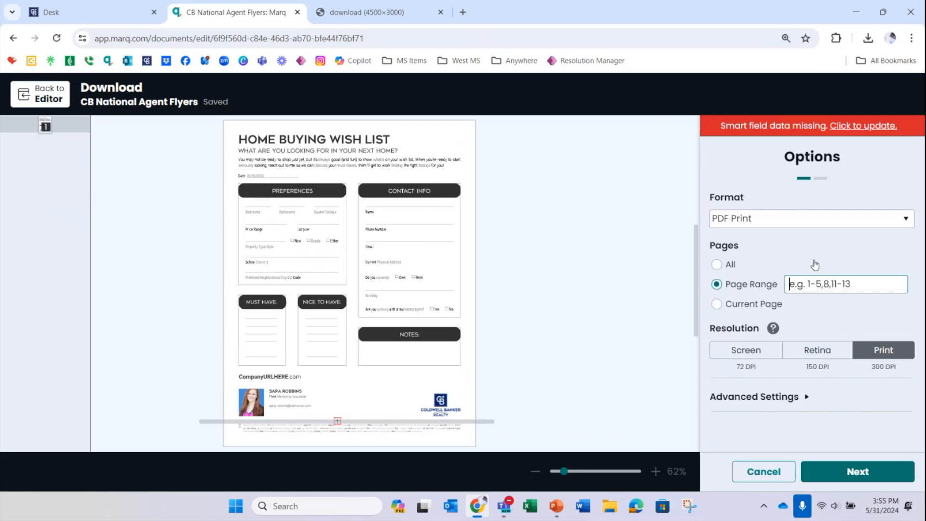
type("1")
left_click(801, 250)
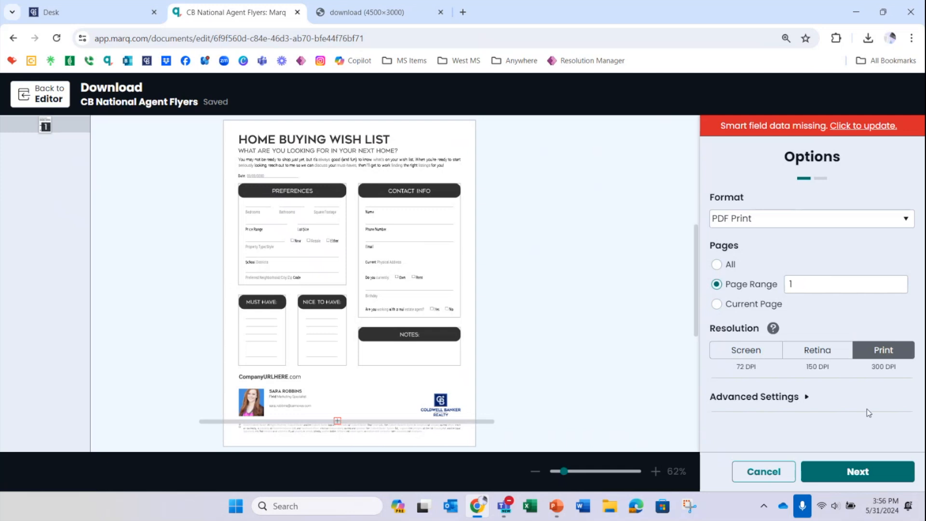
Step: Download the flyer page without smart print checks and dismiss the auto-open notice in Acrobat Reader
left_click(864, 474)
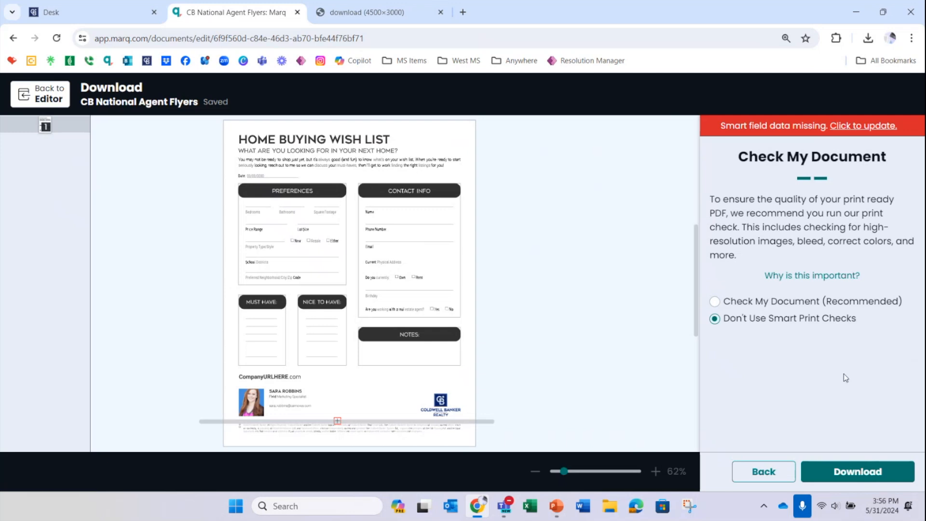
left_click(890, 476)
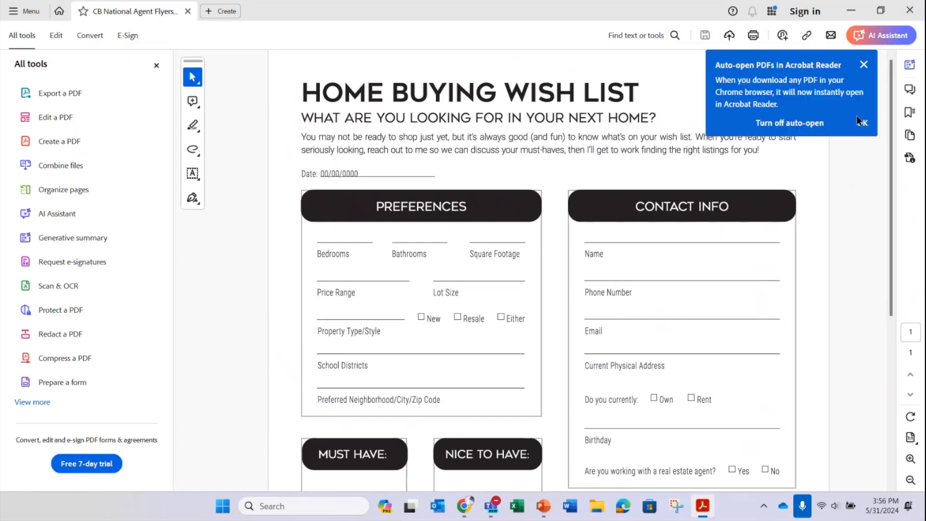
left_click(864, 64)
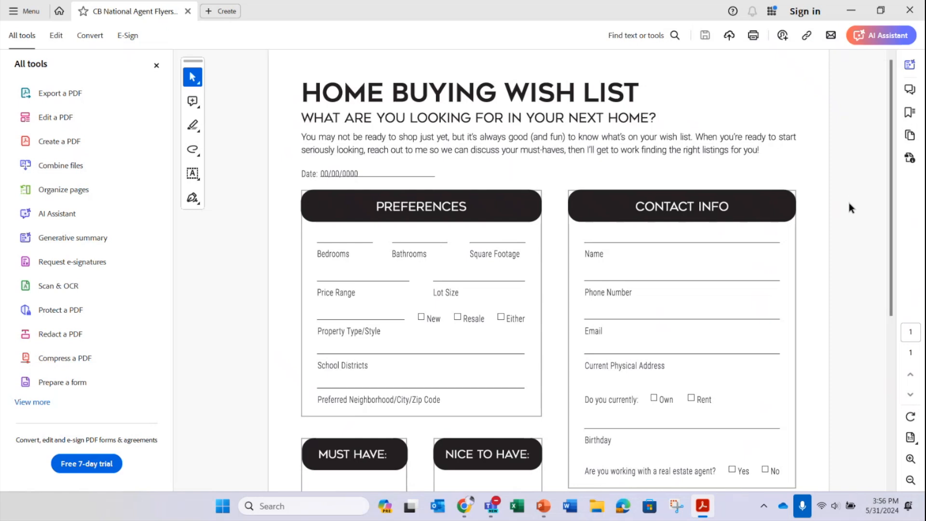
Step: Review the downloaded PDF down to the agent's contact block, then minimize it to return to the Marq editor
scroll(849, 204, "down", 6)
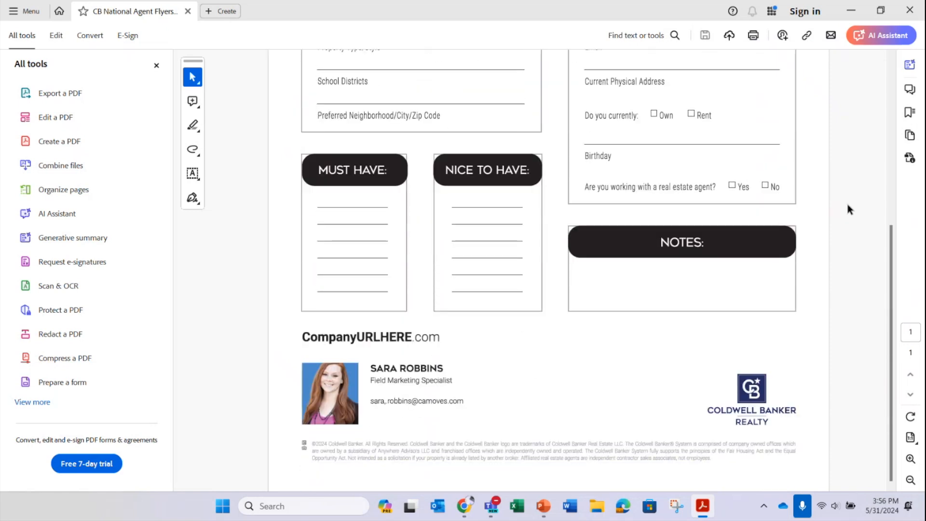
scroll(847, 204, "up", 6)
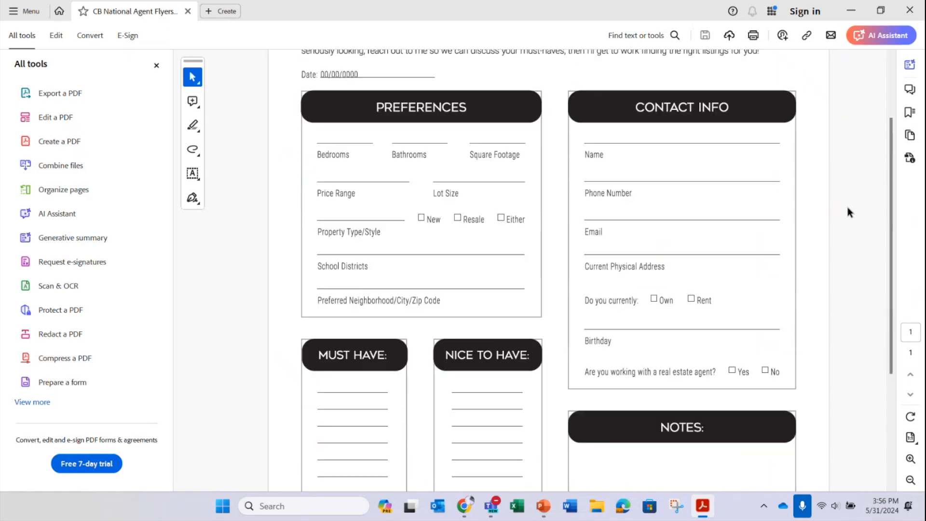
left_click(851, 12)
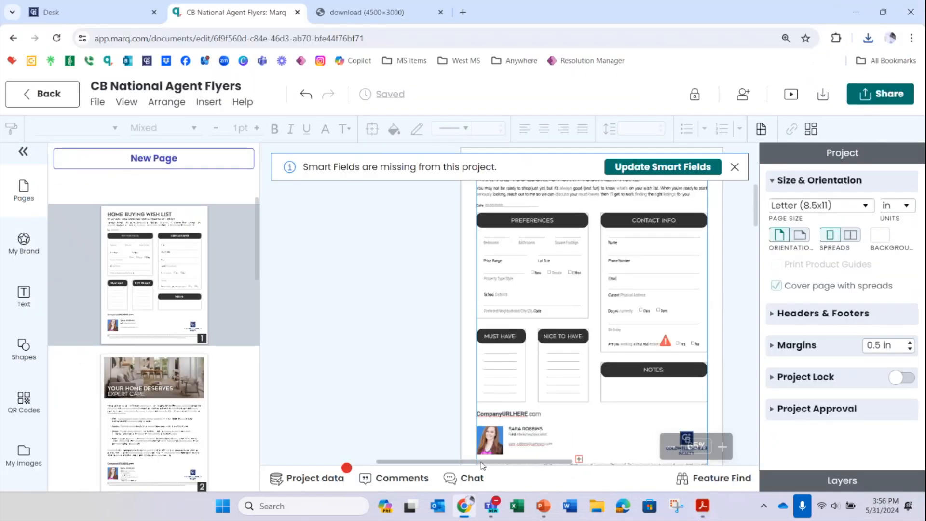
Step: Examine the flyer's collaborator permission levels, shareable link settings and the other options for sharing the design
left_click_drag(482, 463, 519, 461)
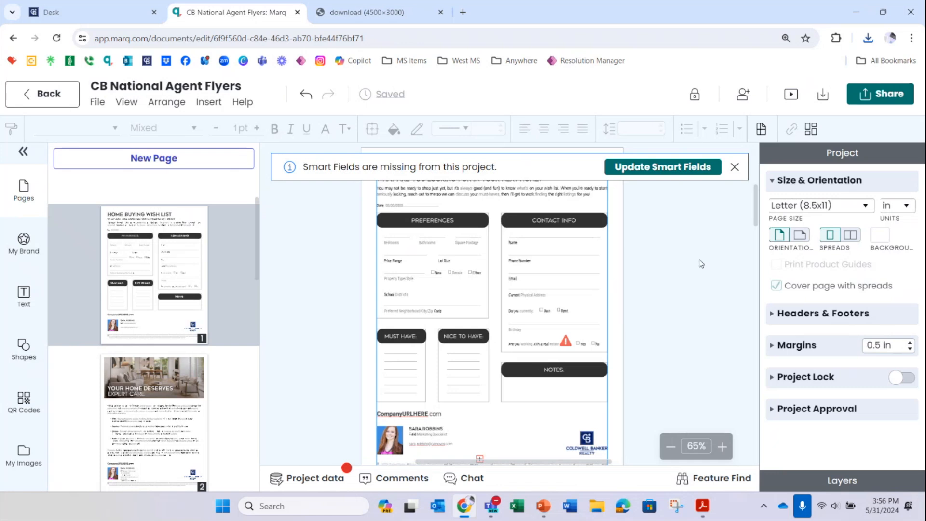
left_click(742, 99)
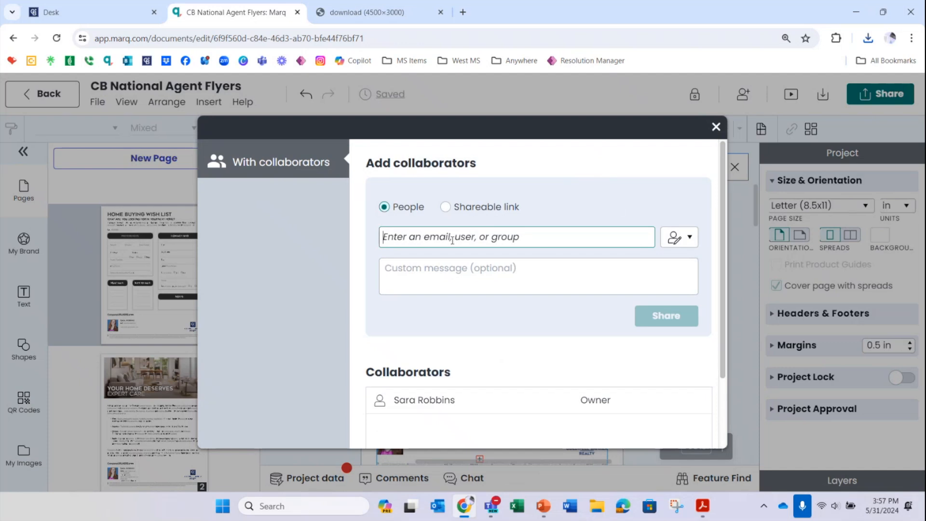
left_click(446, 208)
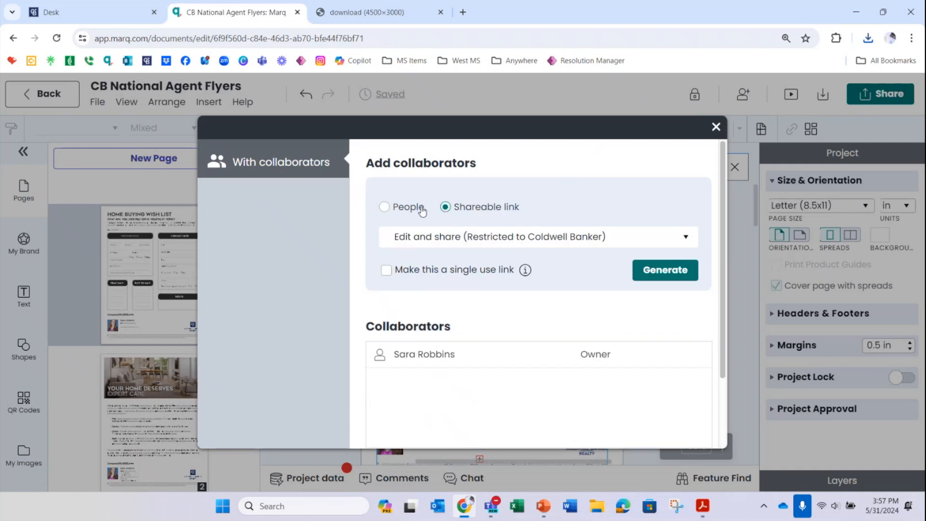
left_click(384, 207)
left_click(673, 238)
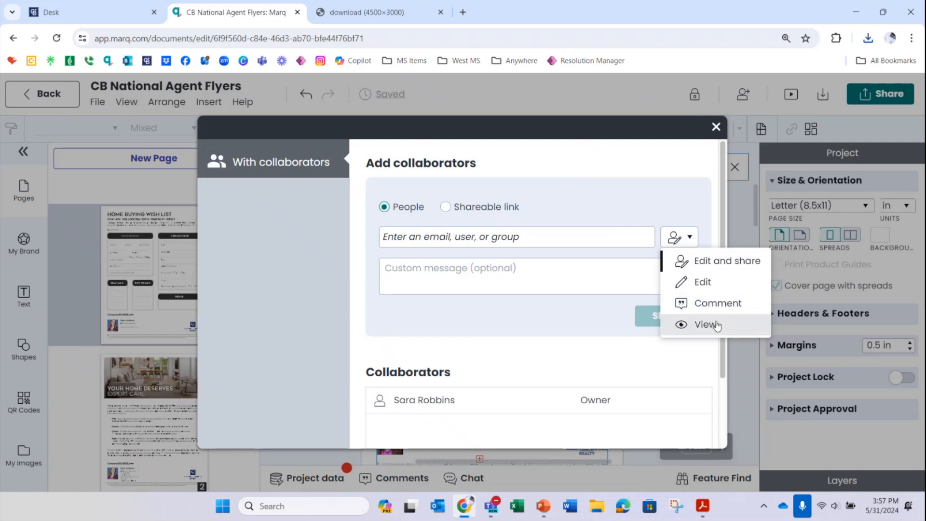
left_click(684, 204)
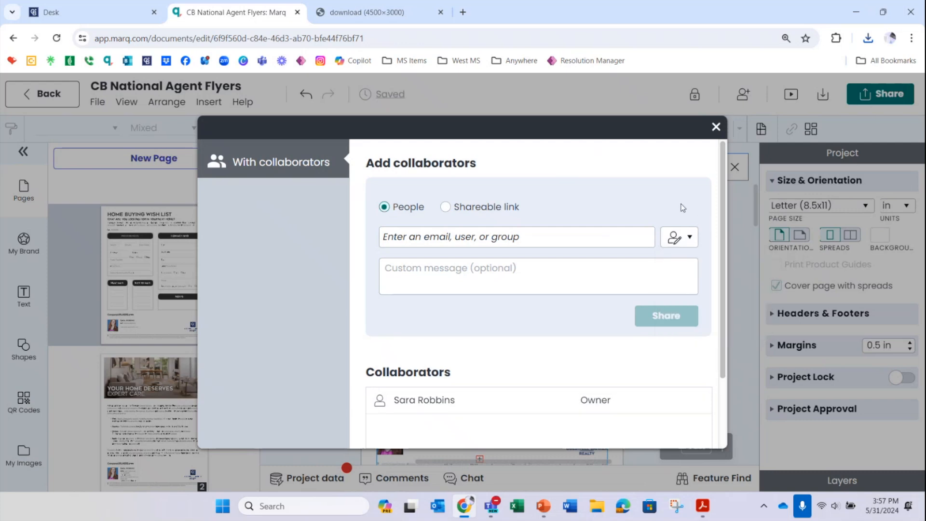
left_click(691, 238)
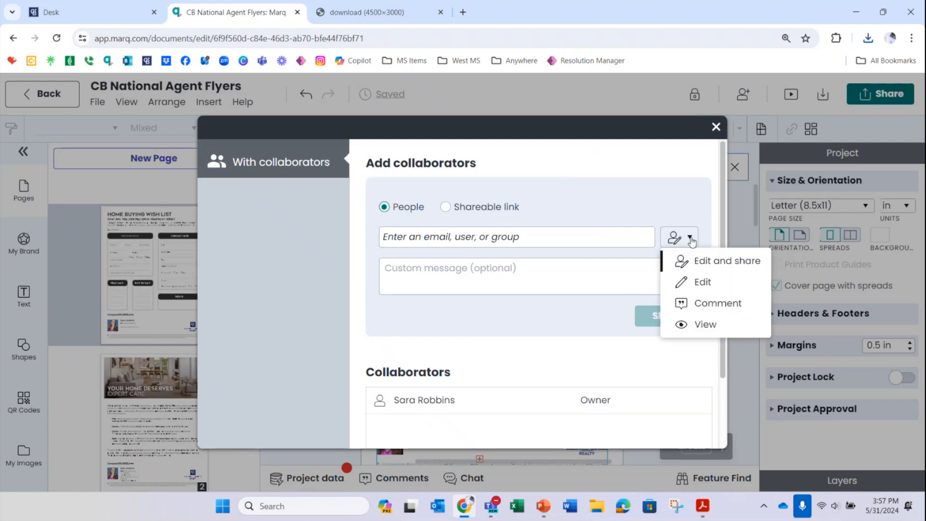
left_click(679, 189)
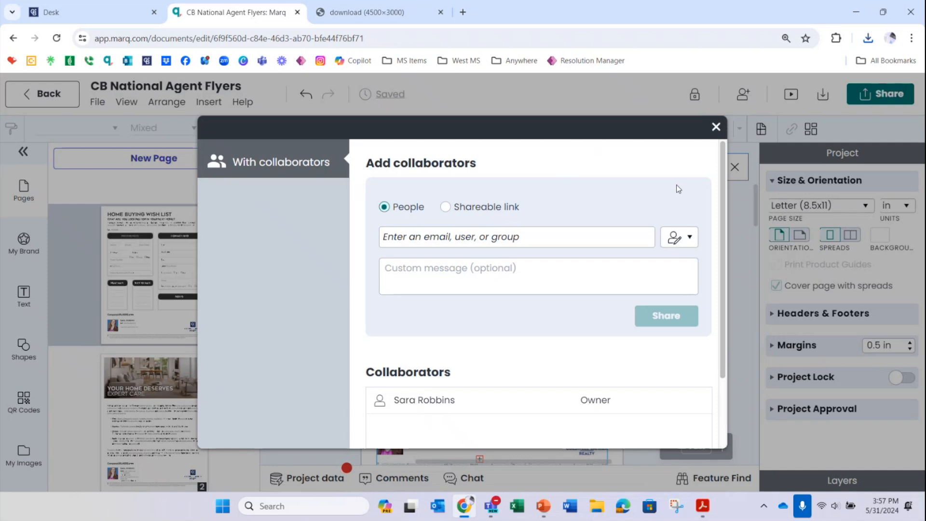
left_click(716, 127)
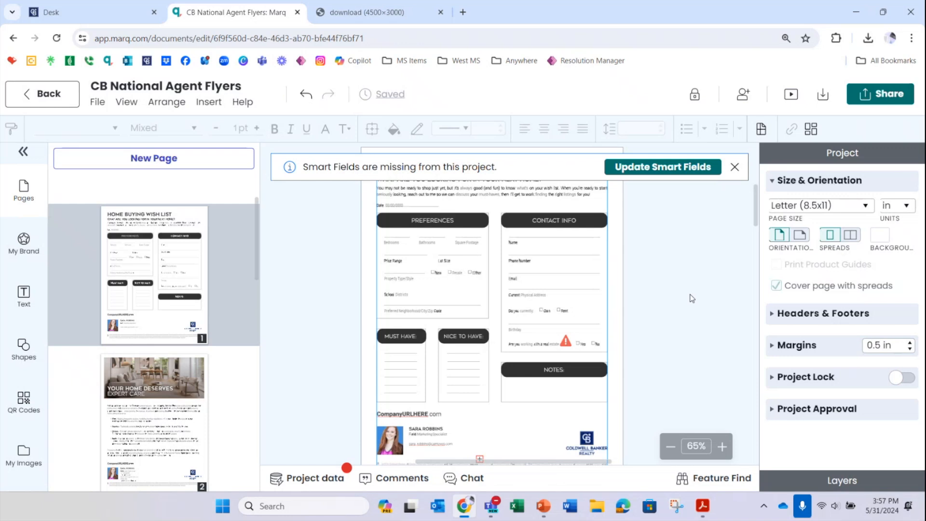
left_click(886, 100)
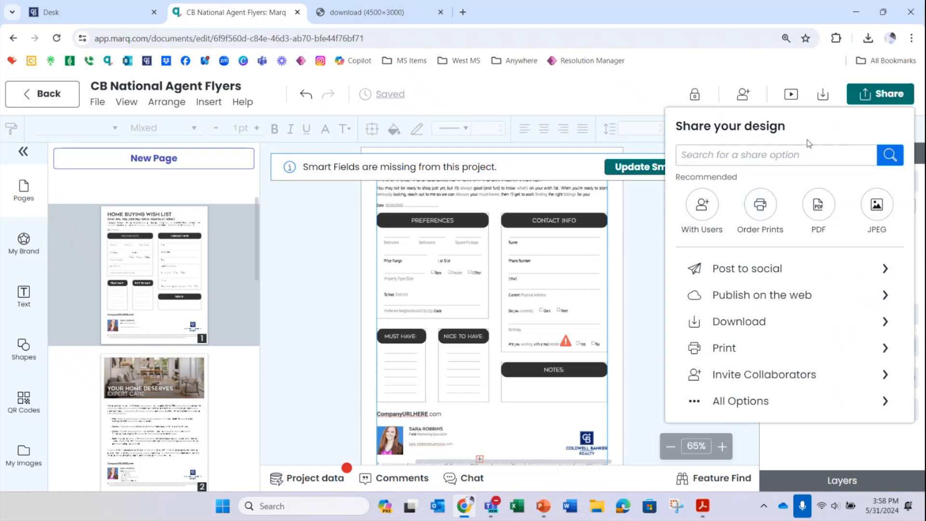
left_click(789, 80)
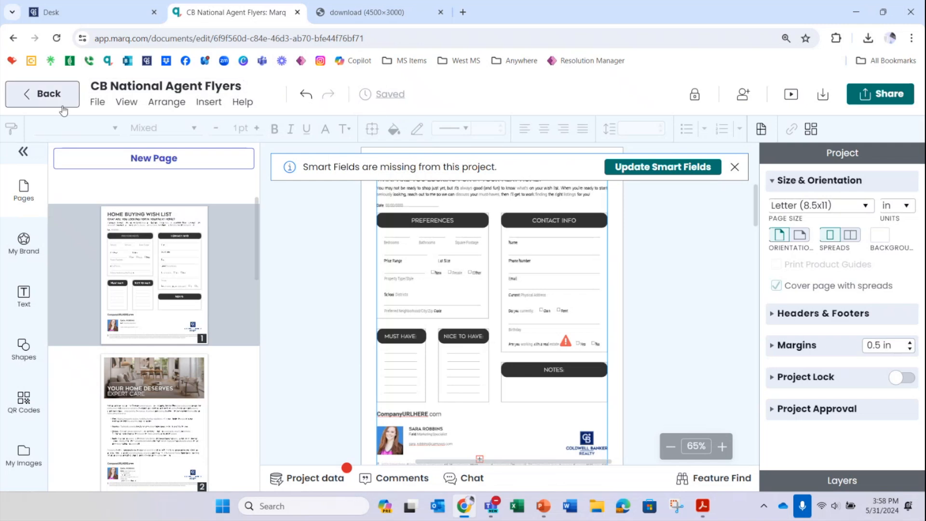
Step: Leave the document editor and locate the saved flyer in My Projects
left_click(49, 99)
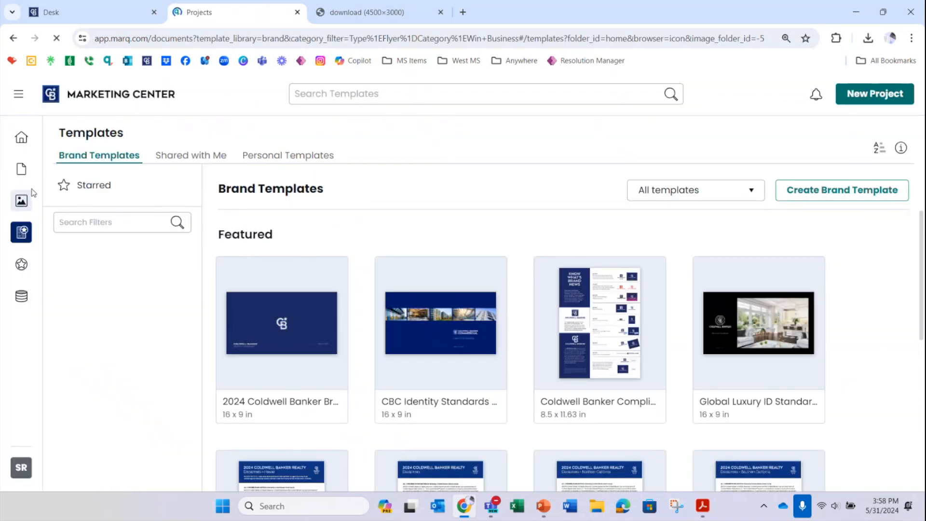
left_click(21, 169)
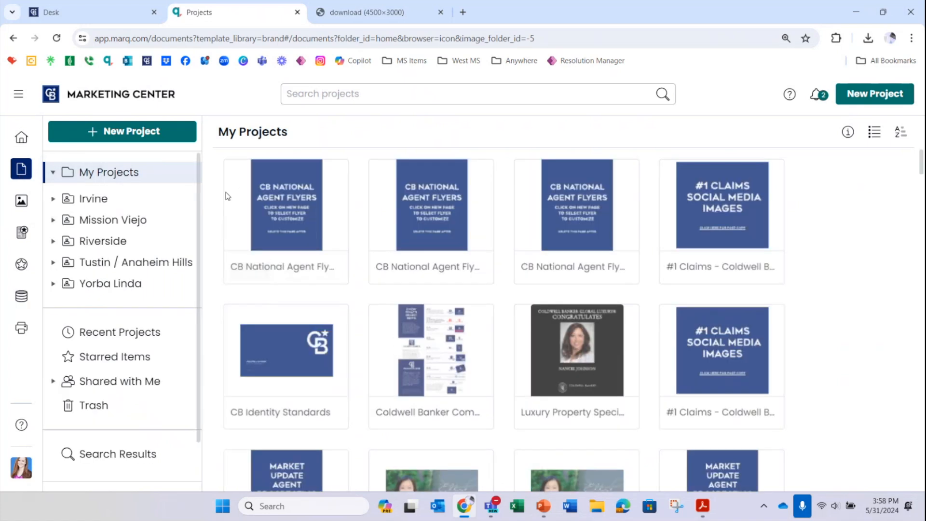
mouse_move(253, 273)
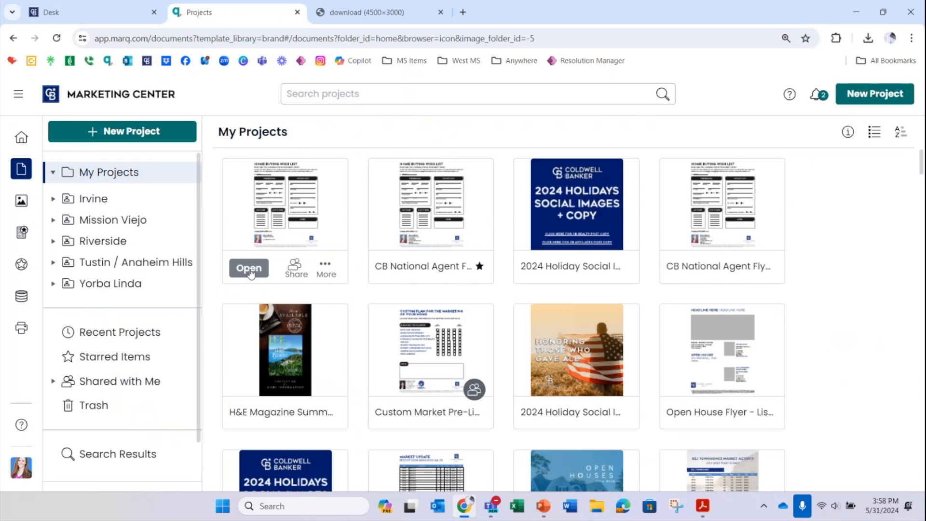
Step: Go through Home to the brand templates and filter them by type Social and category Property Promotion
left_click(21, 138)
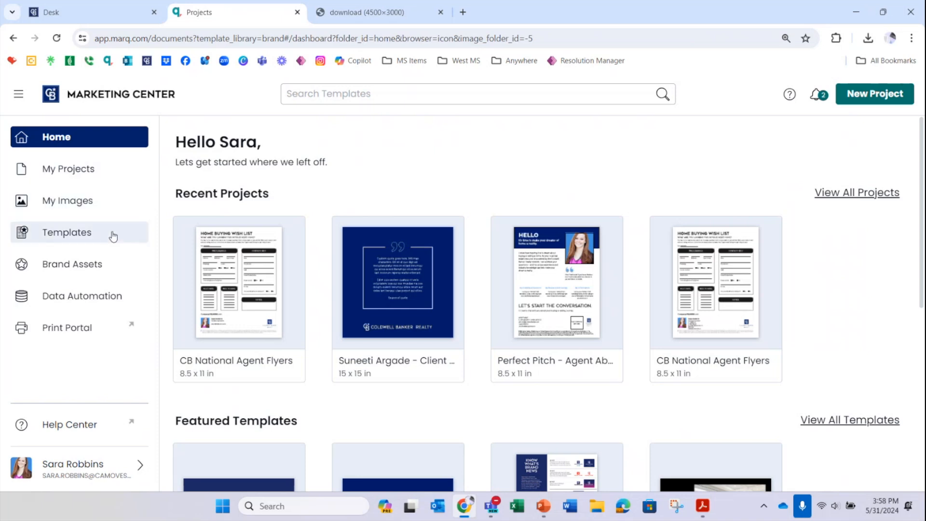
left_click(73, 237)
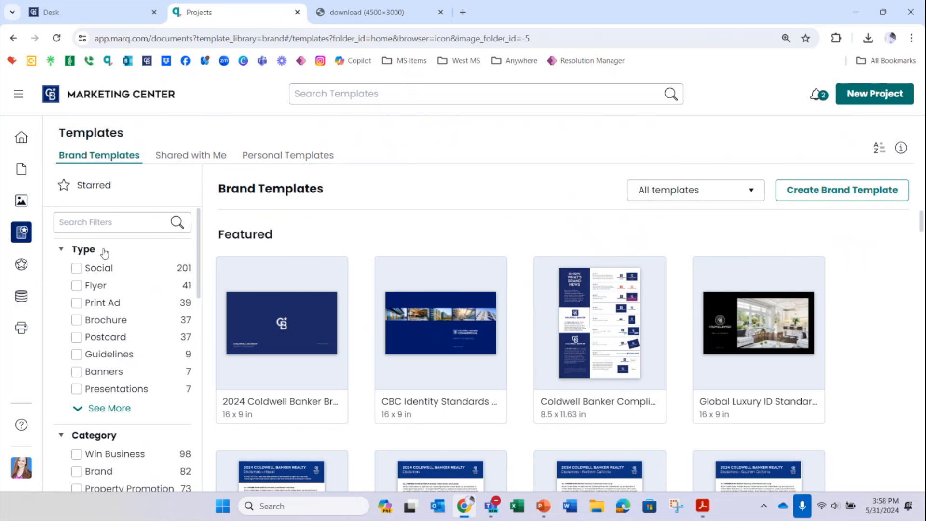
left_click(77, 269)
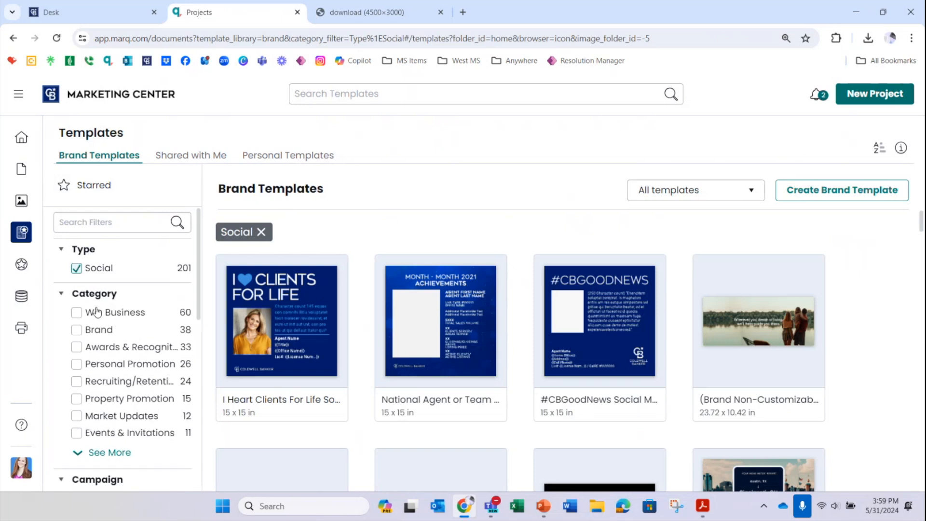
left_click(96, 454)
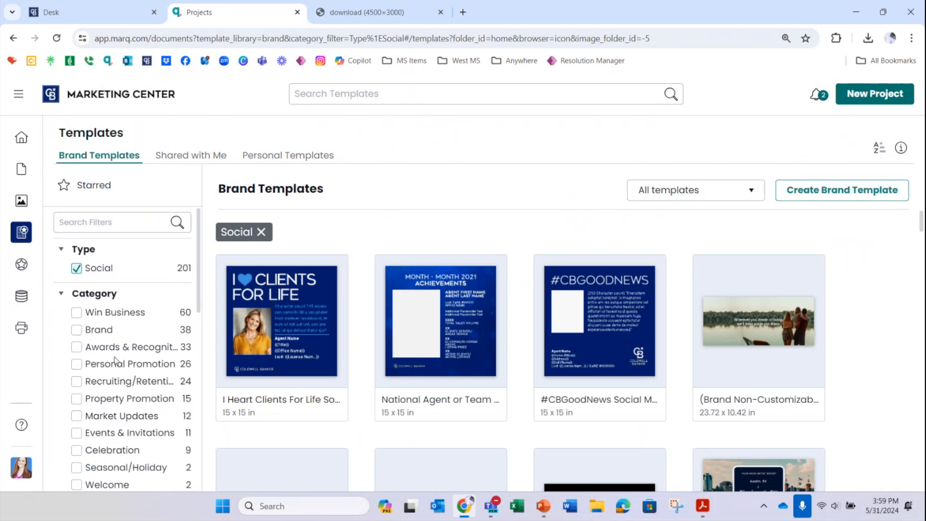
left_click(76, 400)
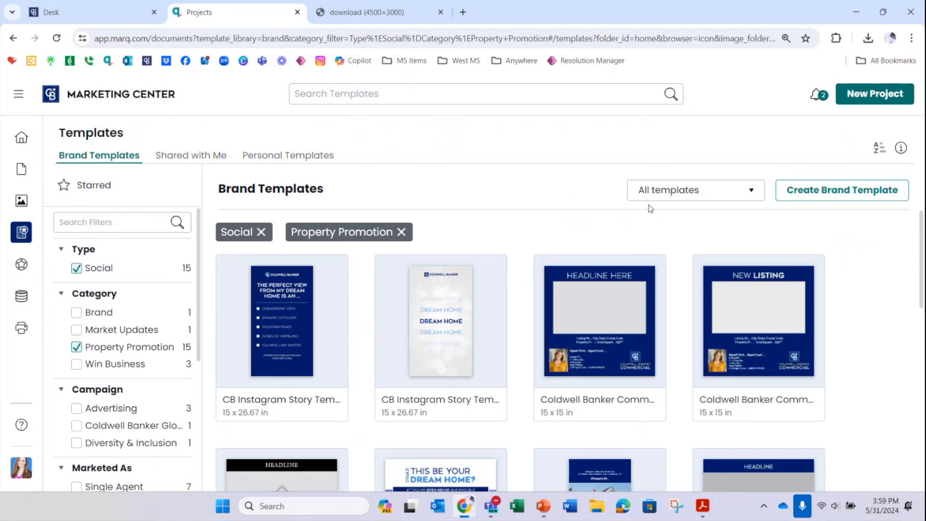
Step: Find the Open House Social Media - For Office Use template among the filtered results and preview its pages
scroll(873, 241, "down", 3)
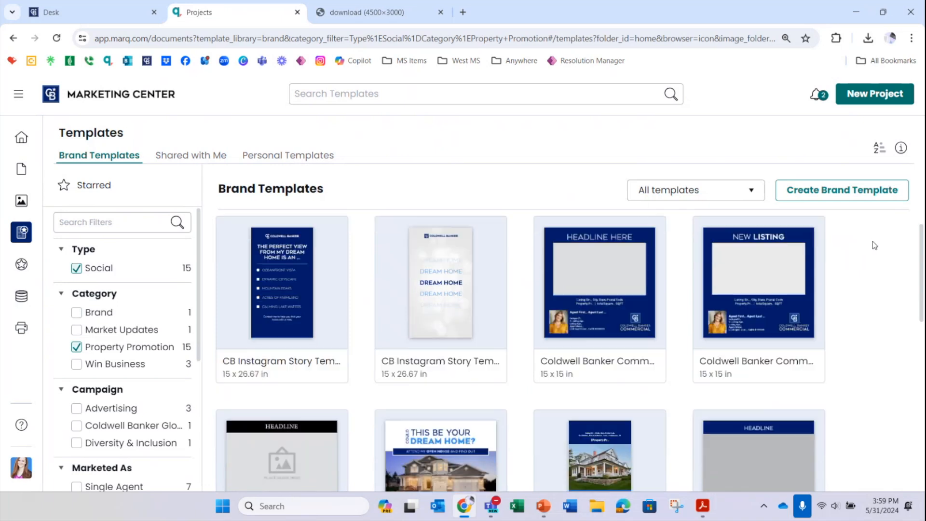
scroll(873, 243, "down", 5)
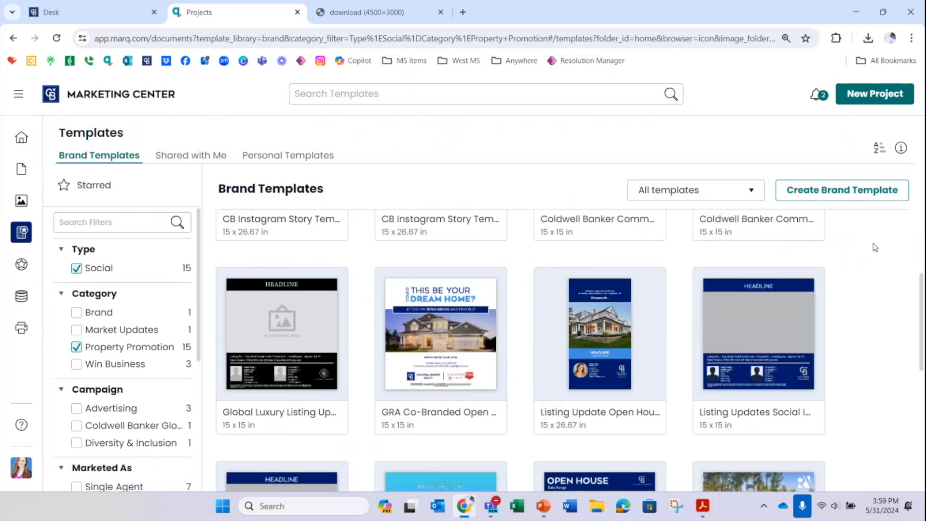
scroll(873, 251, "down", 2)
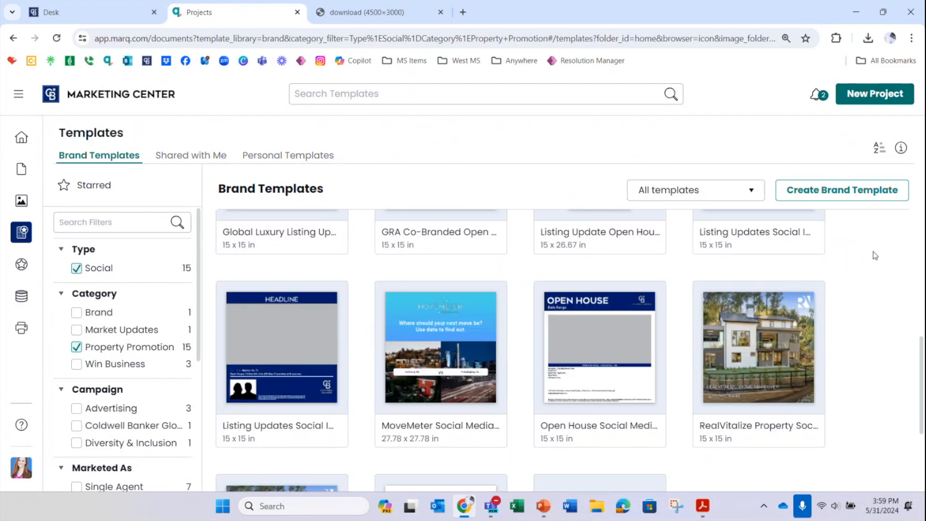
scroll(856, 253, "down", 1)
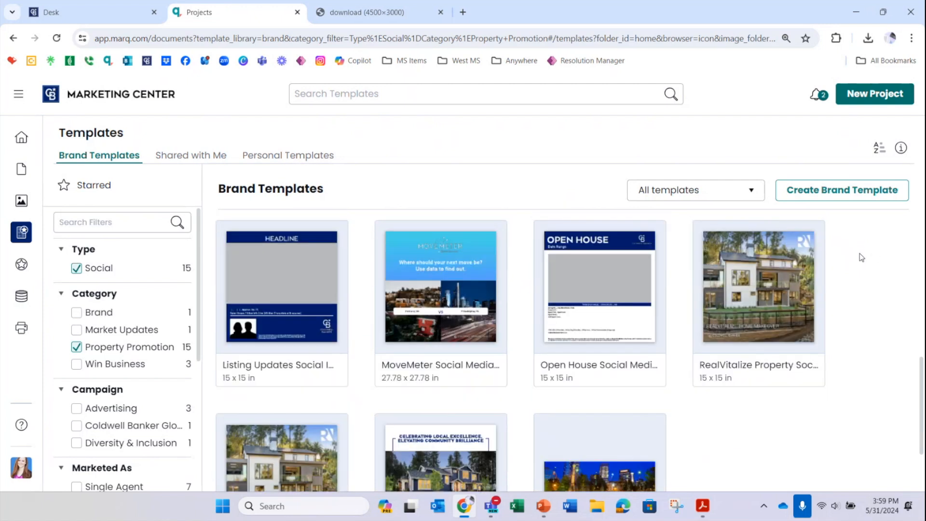
left_click(584, 284)
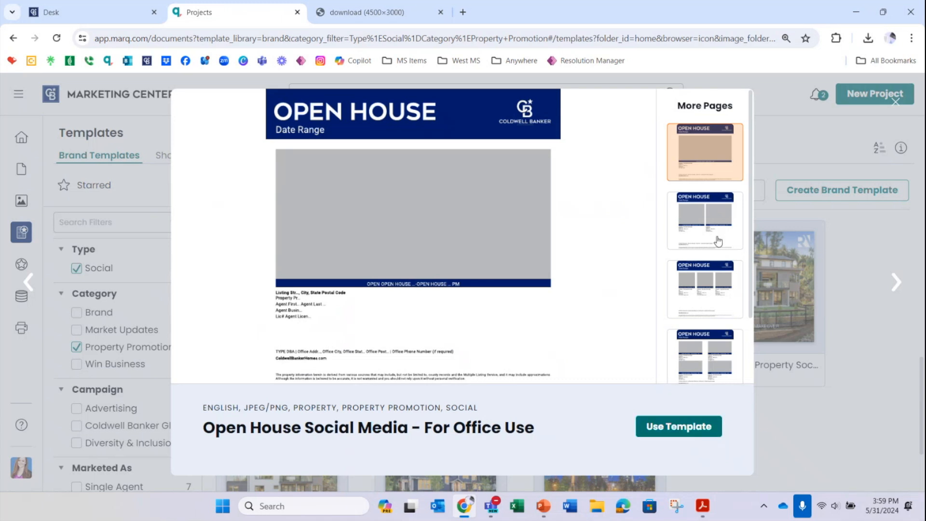
mouse_move(751, 147)
left_mouse_down()
mouse_move(754, 217)
mouse_move(762, 144)
left_mouse_up()
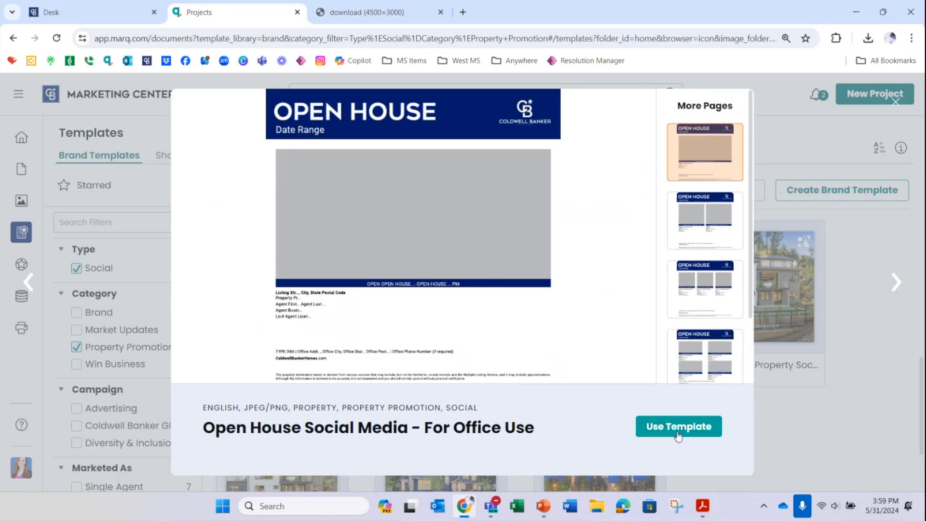
Step: Create a document from this template in My Projects, titled "Open House" followed by the property's street address
left_click(679, 435)
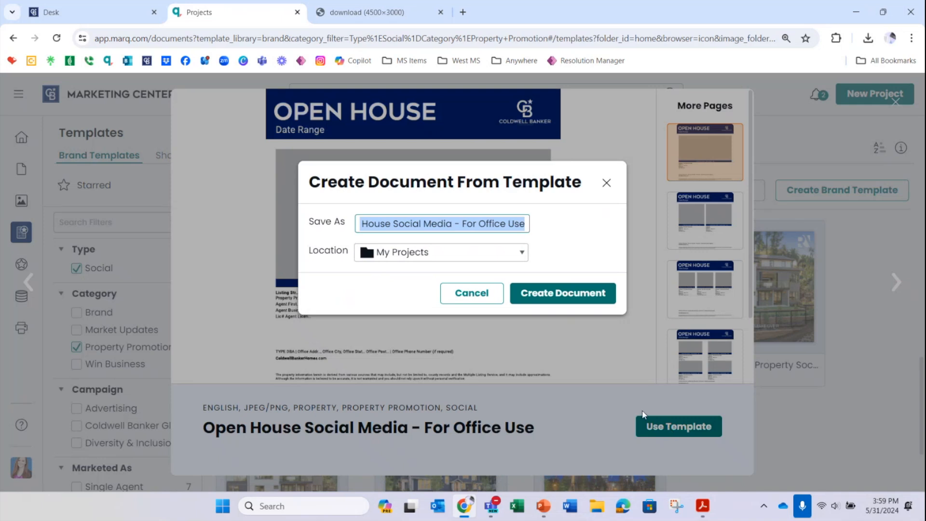
type("Open")
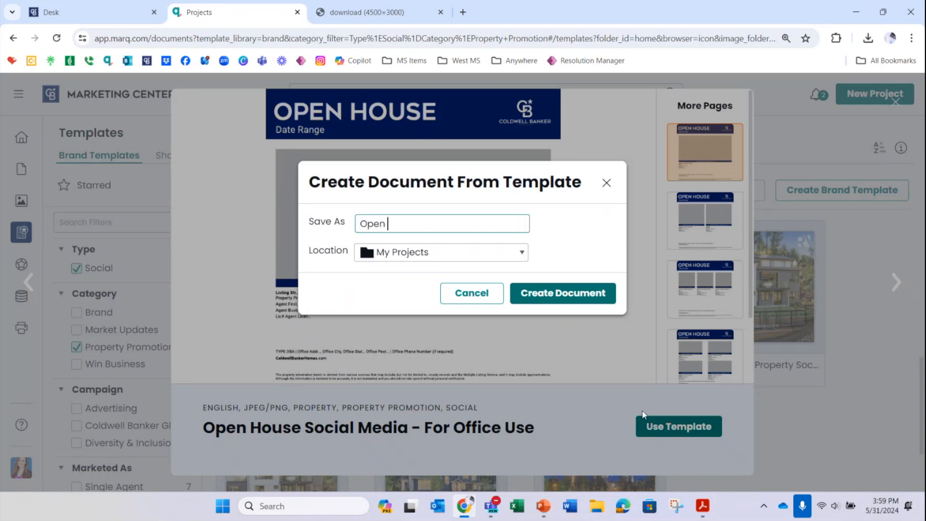
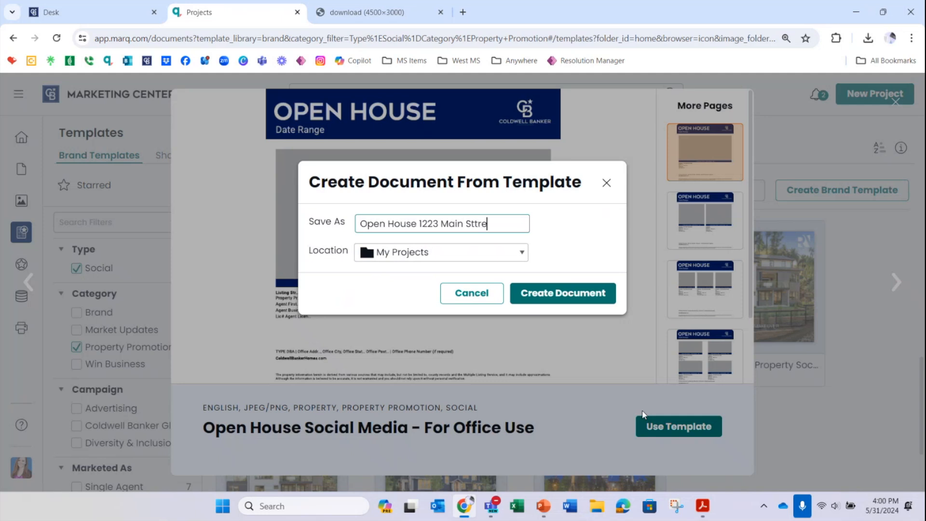
left_click(563, 295)
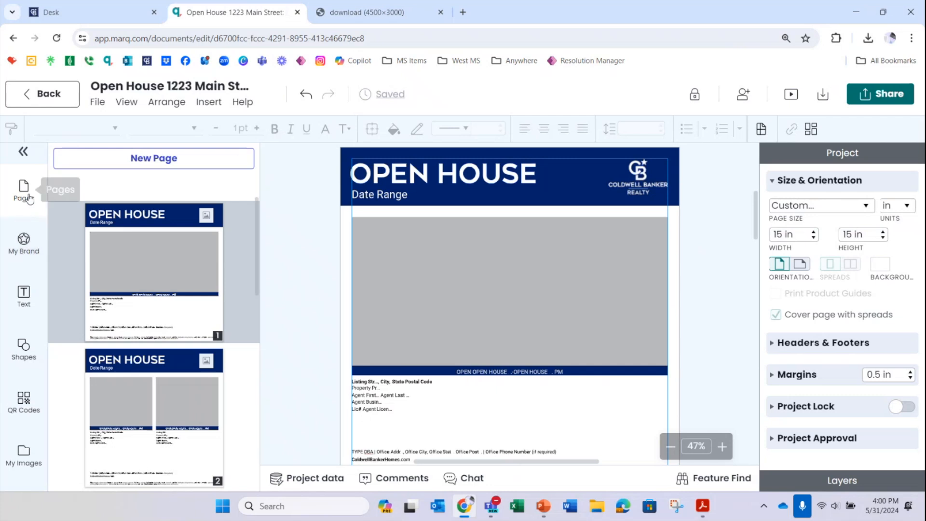
Step: Look through the editor's content tools, from Pages to Smart Fields, and open the Property Listings data
scroll(25, 231, "down", 3)
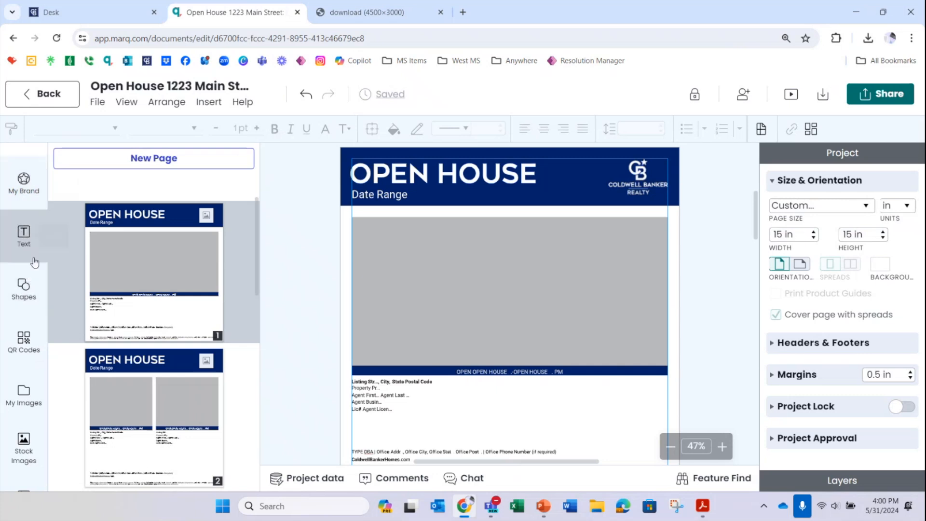
scroll(30, 285, "down", 1)
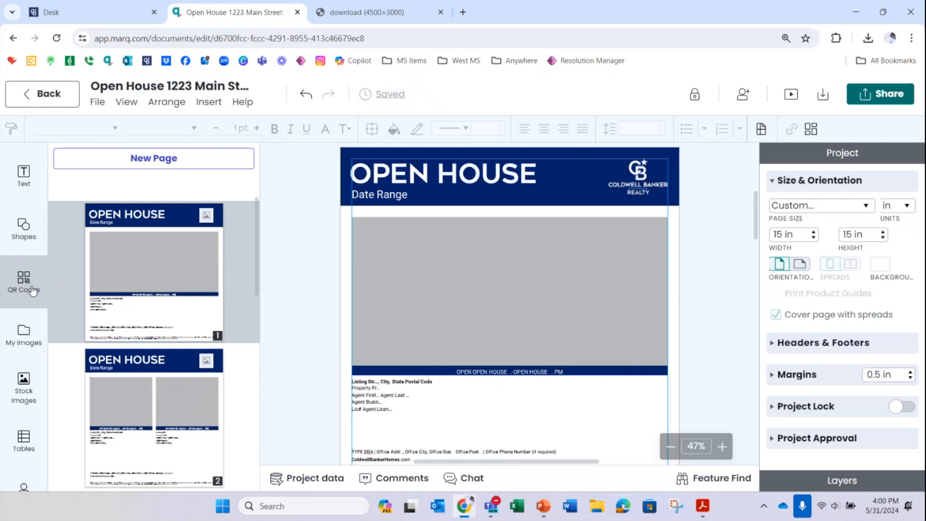
scroll(29, 282, "down", 1)
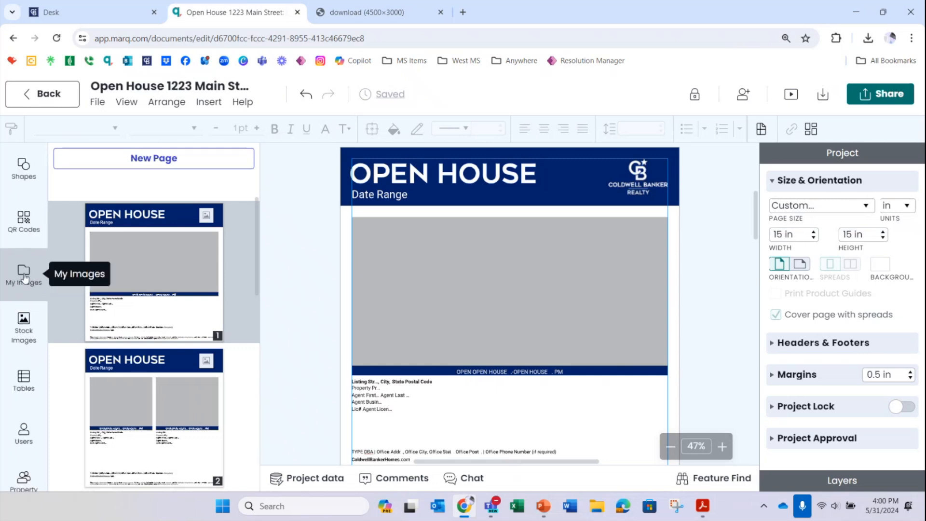
scroll(26, 278, "down", 1)
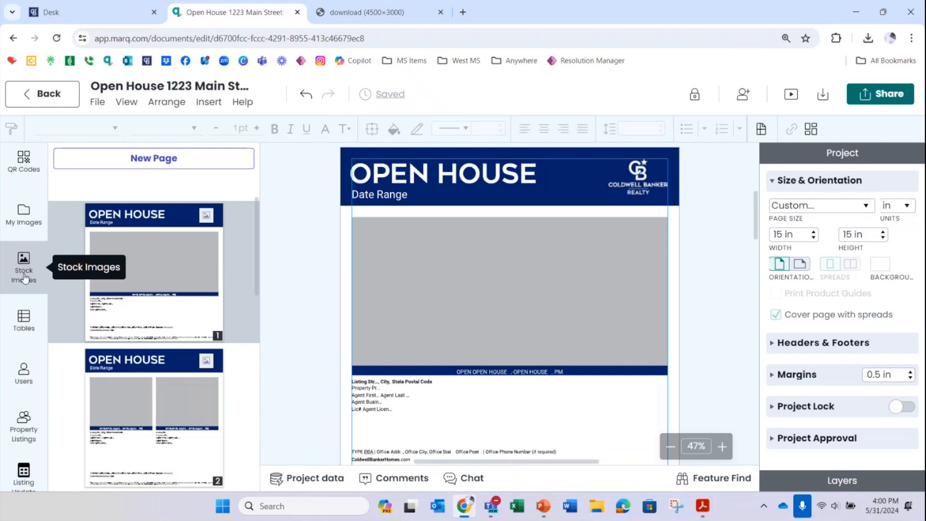
scroll(25, 278, "down", 2)
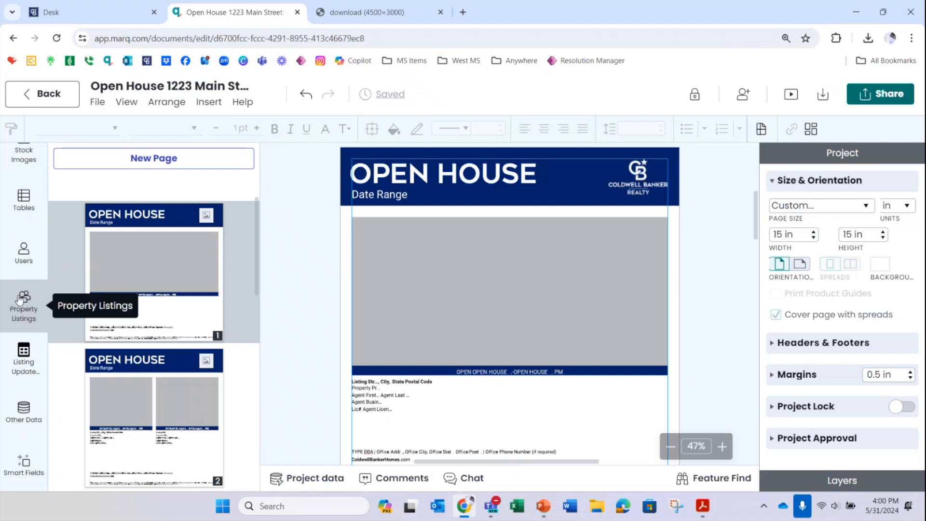
left_click(27, 305)
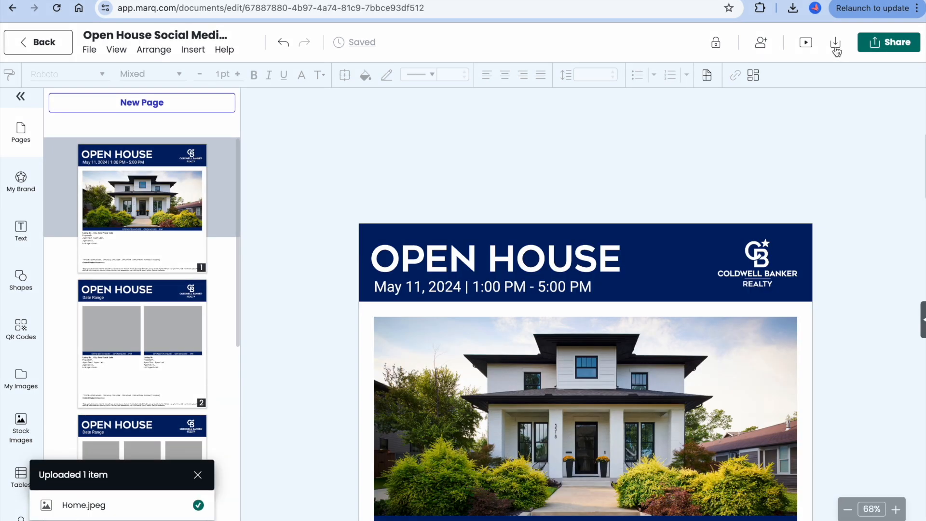
Step: Download all pages of the open house social post in PNG format at Retina resolution (150 DPI)
left_click(834, 44)
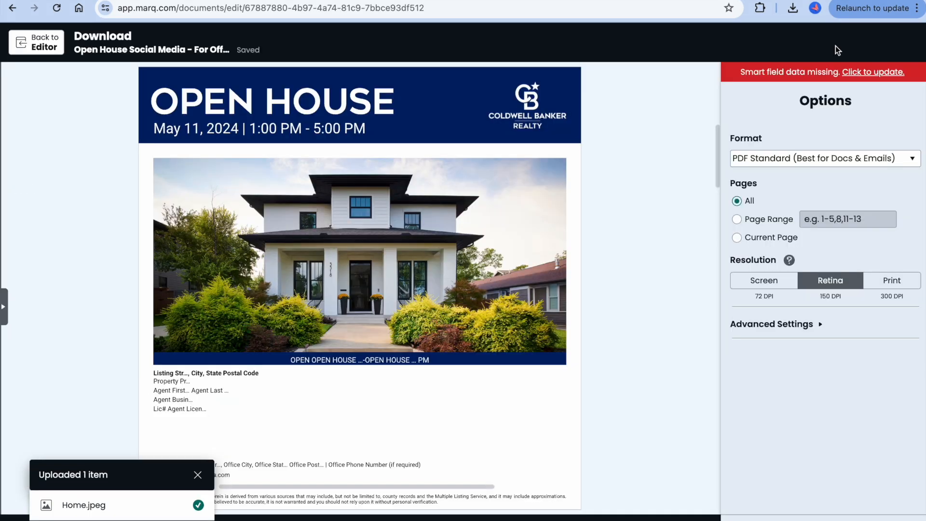
left_click(782, 212)
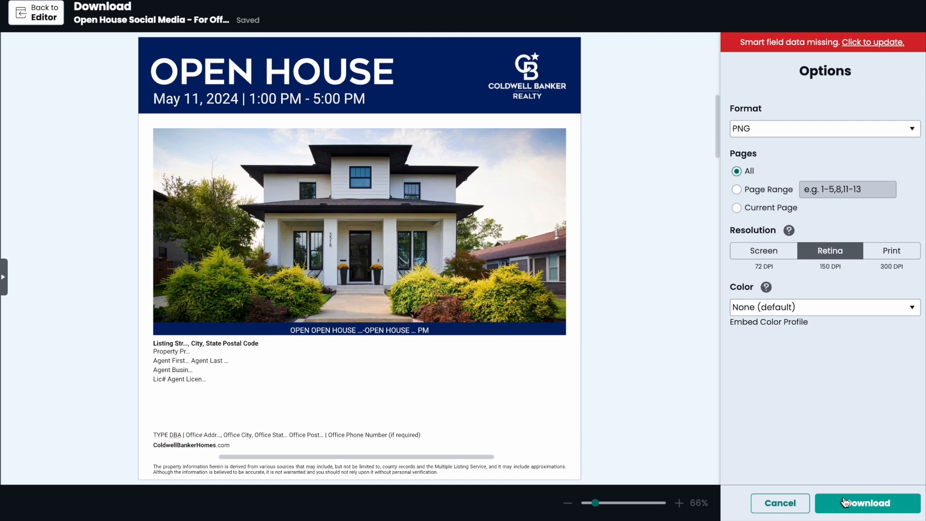
left_click(845, 503)
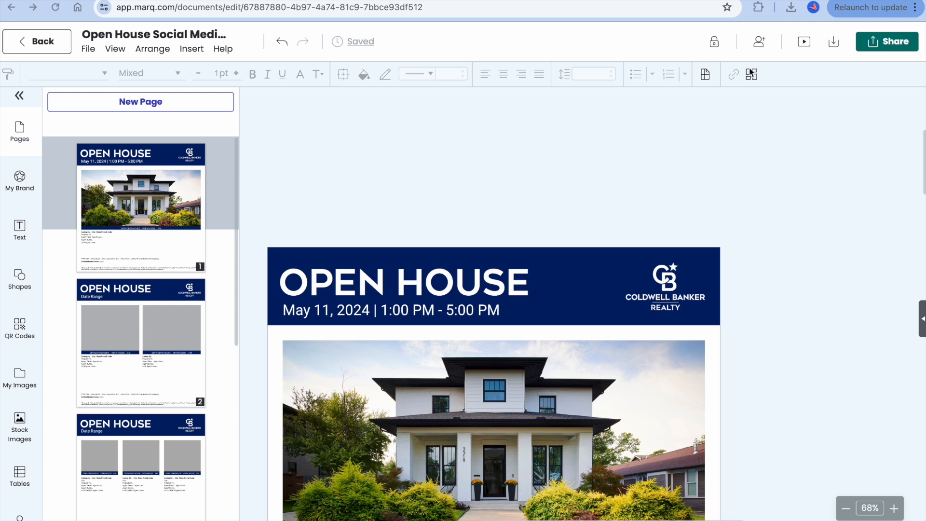
Step: Open the options for adding collaborators to the open house document
left_click(758, 44)
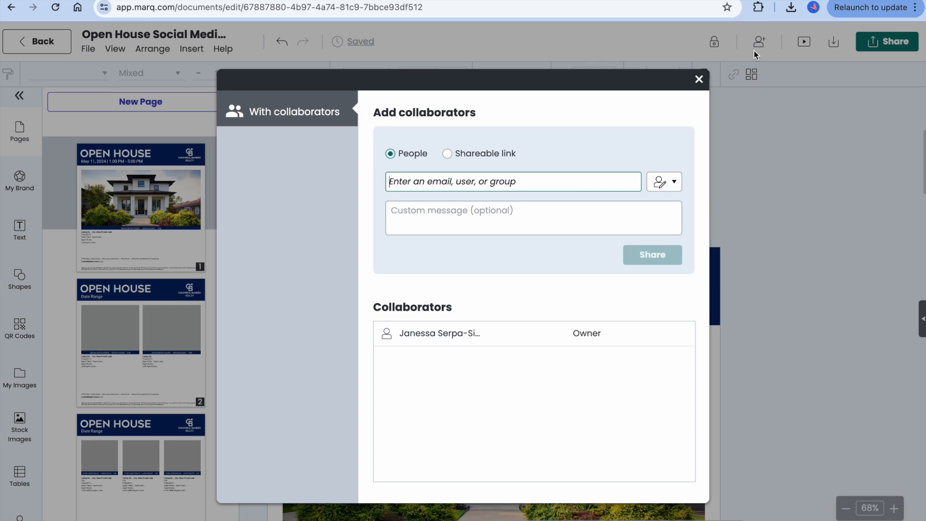
key("super+shift+5")
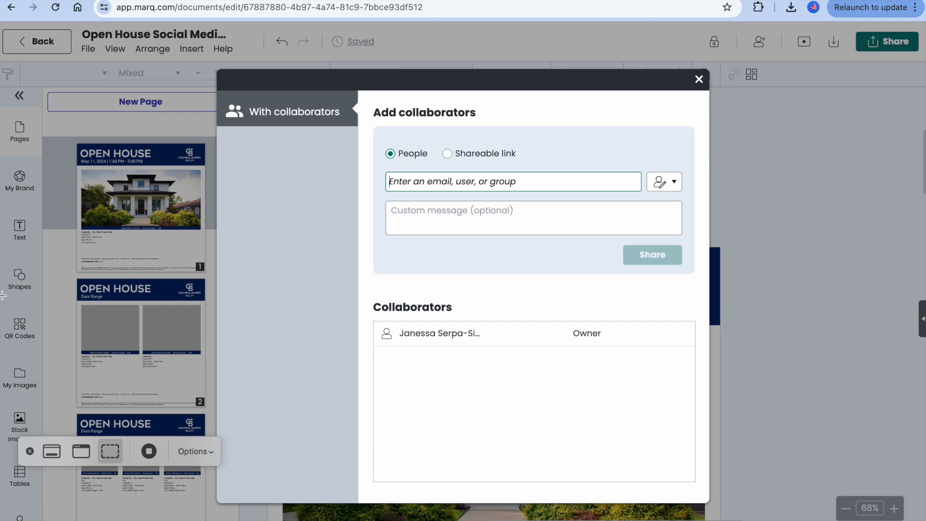
left_click(150, 452)
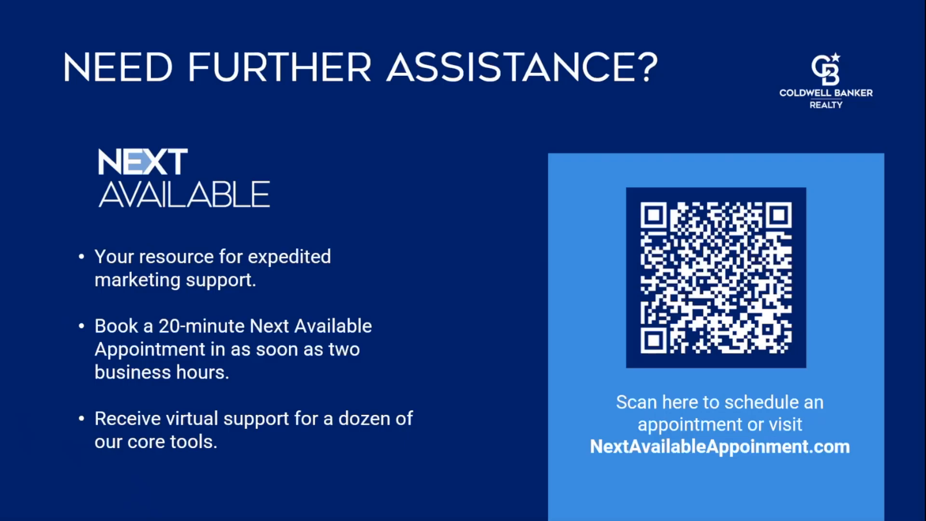